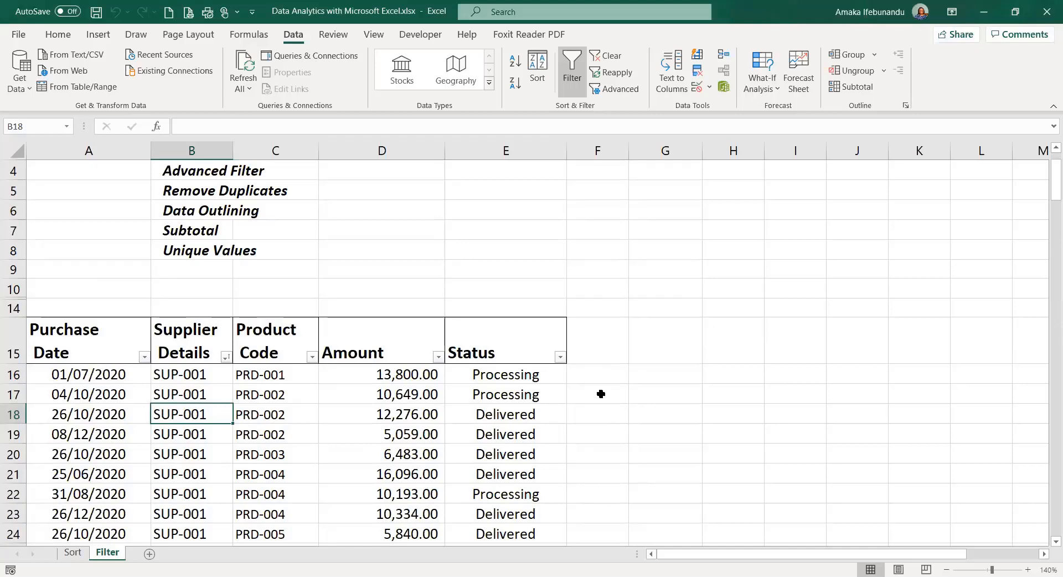
- Type the headings SUM in E8 and SUBTOTAL in F8
scroll(451, 393, down, 2)
scroll(452, 393, down, 2)
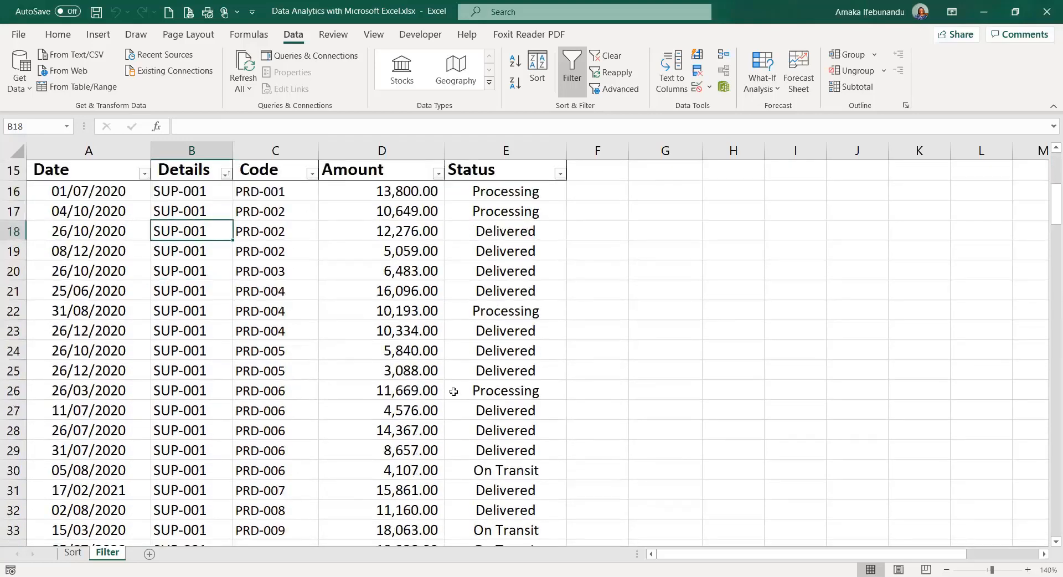
scroll(332, 457, up, 2)
scroll(332, 457, up, 1)
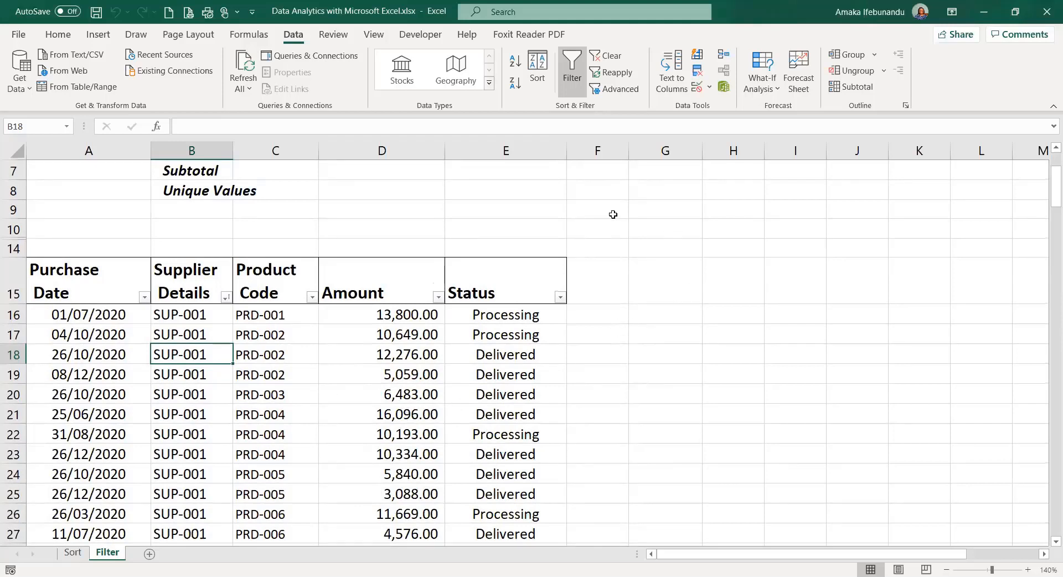
click(502, 191)
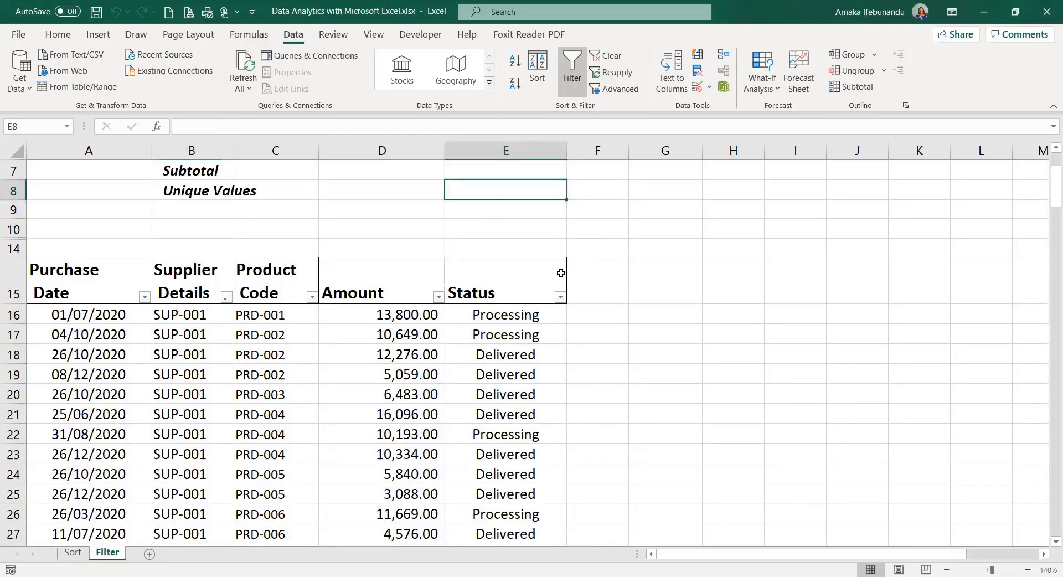
text(SUM)
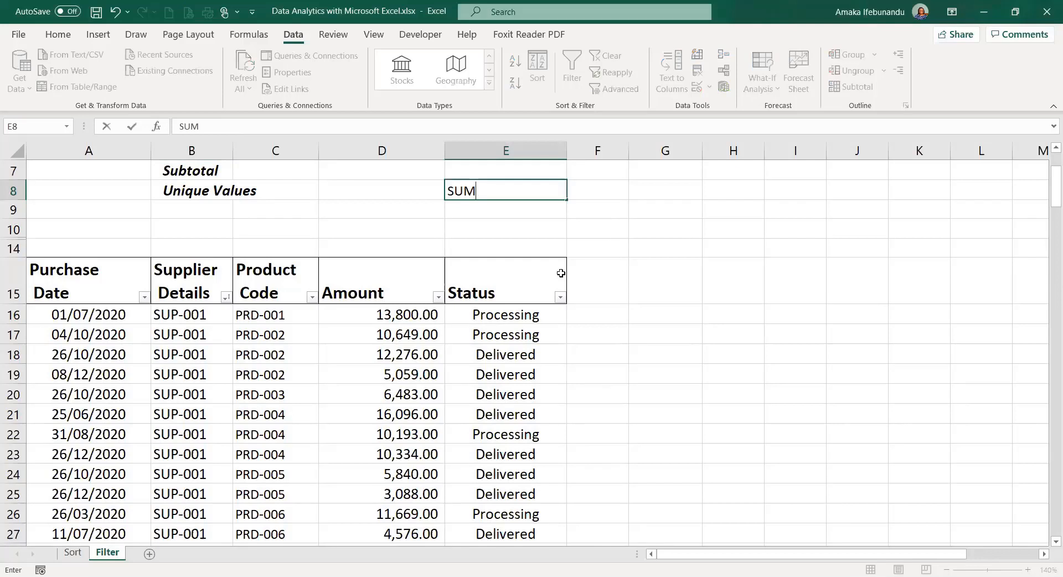
key(Tab)
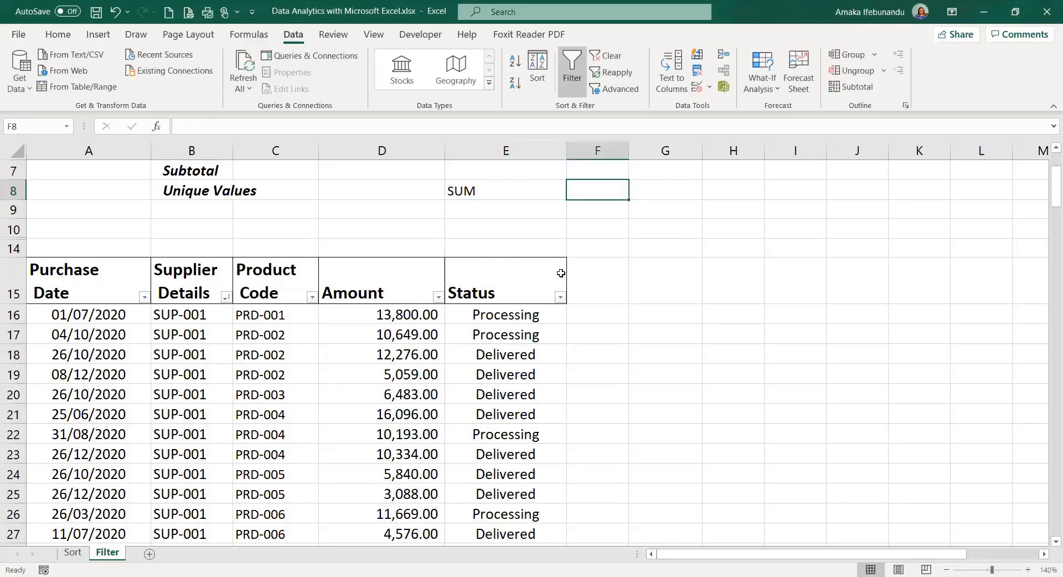
text(SUBTO)
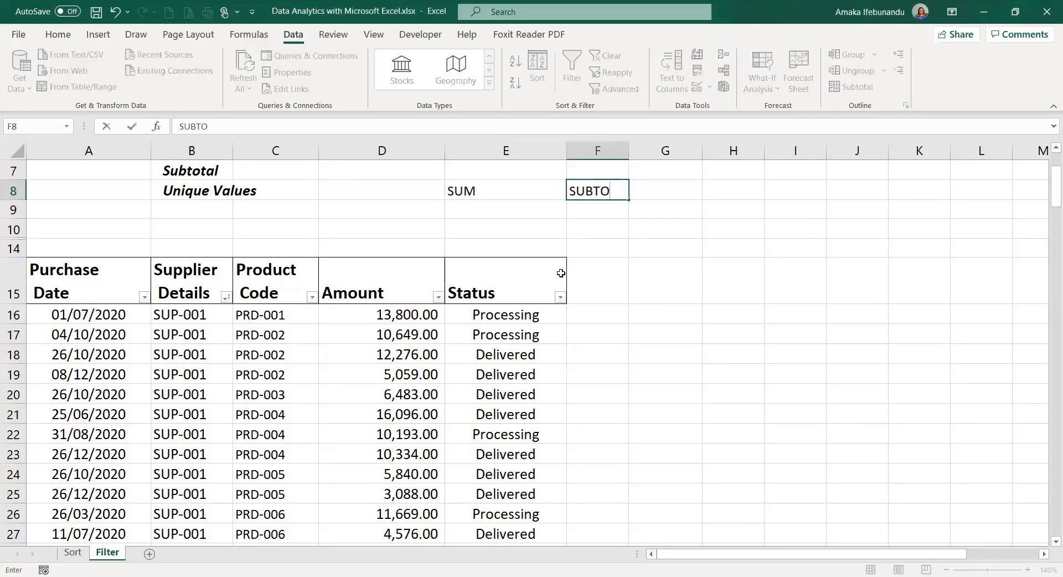
key(BackSpace)
text(TOTAL)
key(Return)
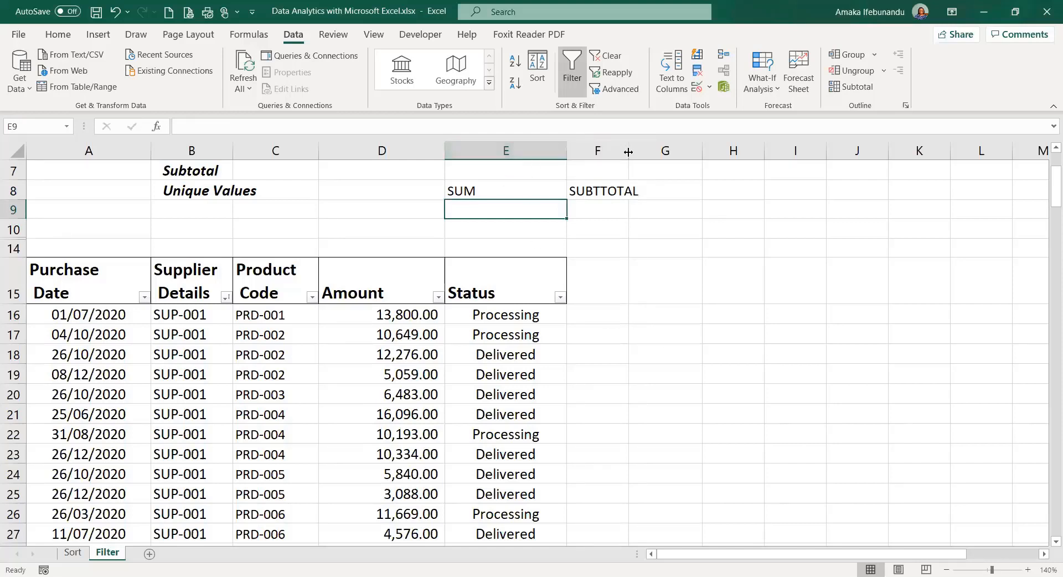
- Widen column F and correct F8's heading to SUBTOTAL by deleting the extra T
drag(685, 160, 687, 160)
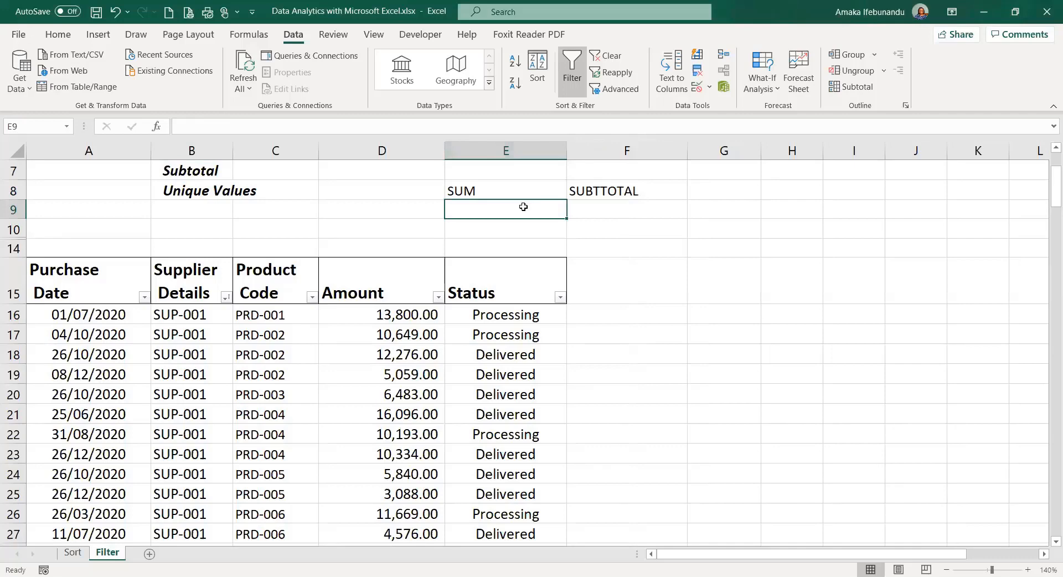
click(602, 192)
double_click(602, 192)
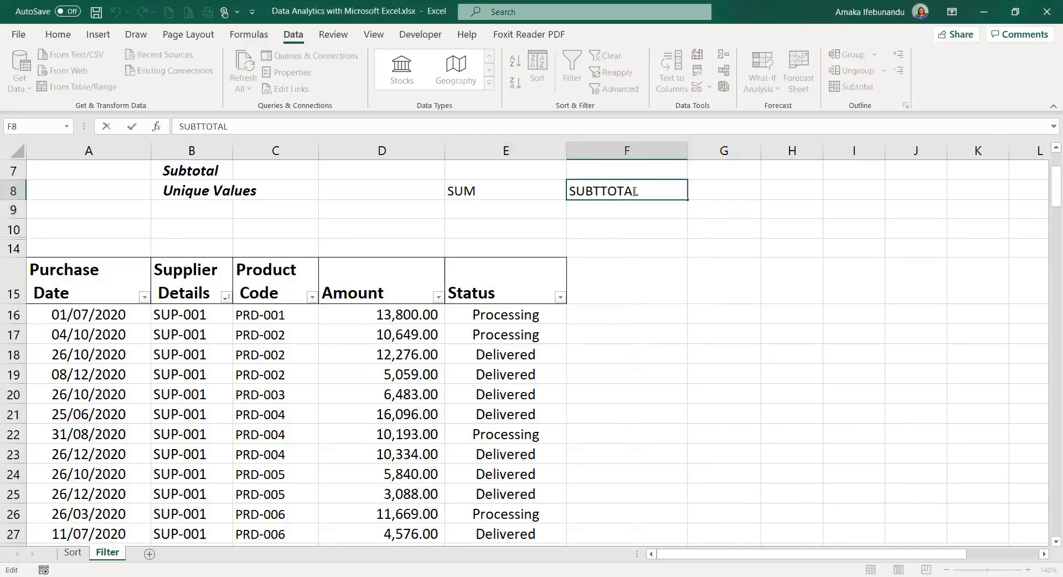
key(BackSpace)
key(Return)
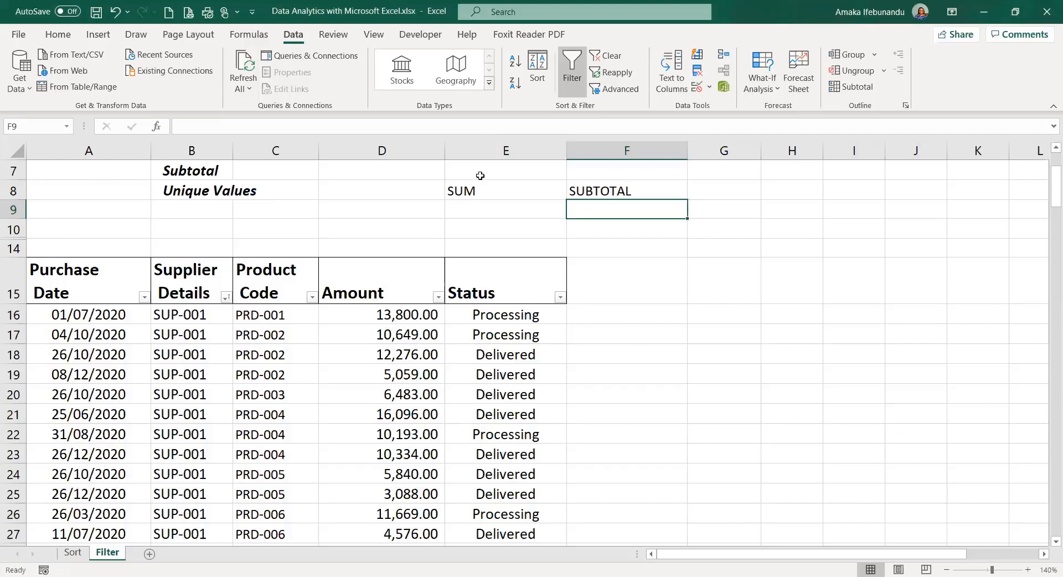
- Enter =SUM(D16:D160) in E9 to total the Amount column, giving 1,551,749.00
click(490, 209)
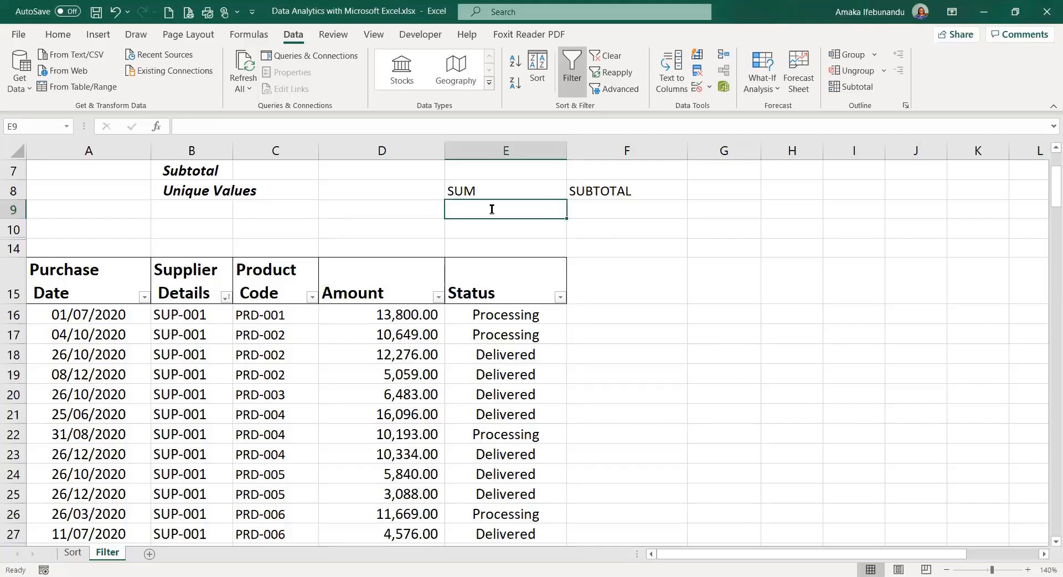
text(=SUM)
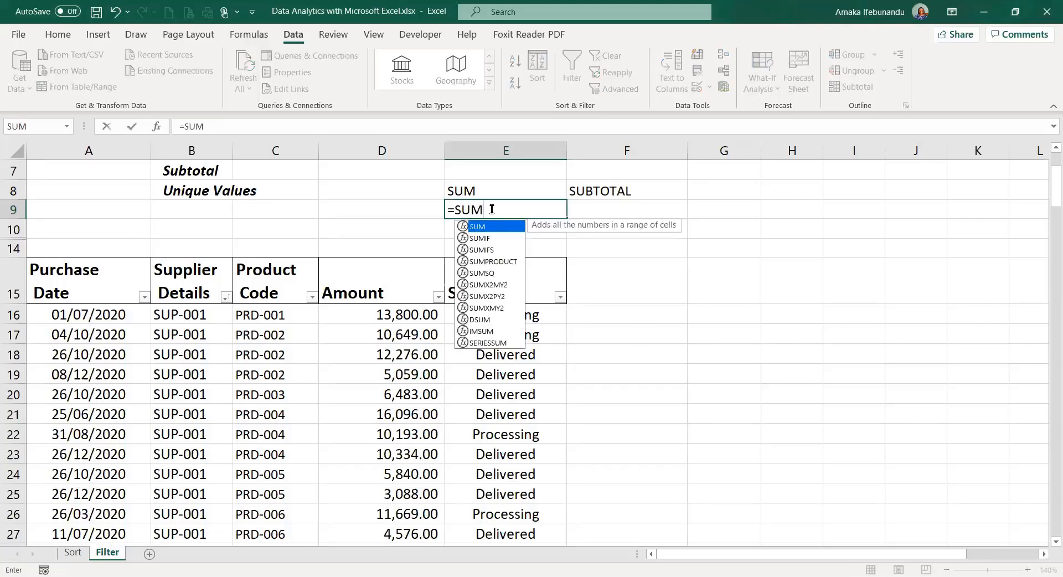
text(()
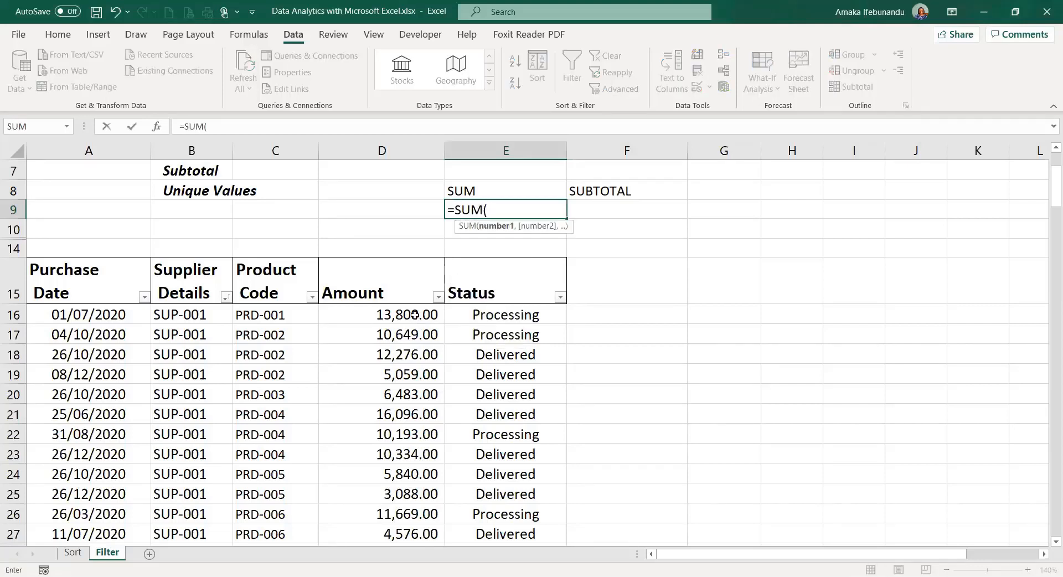
click(415, 313)
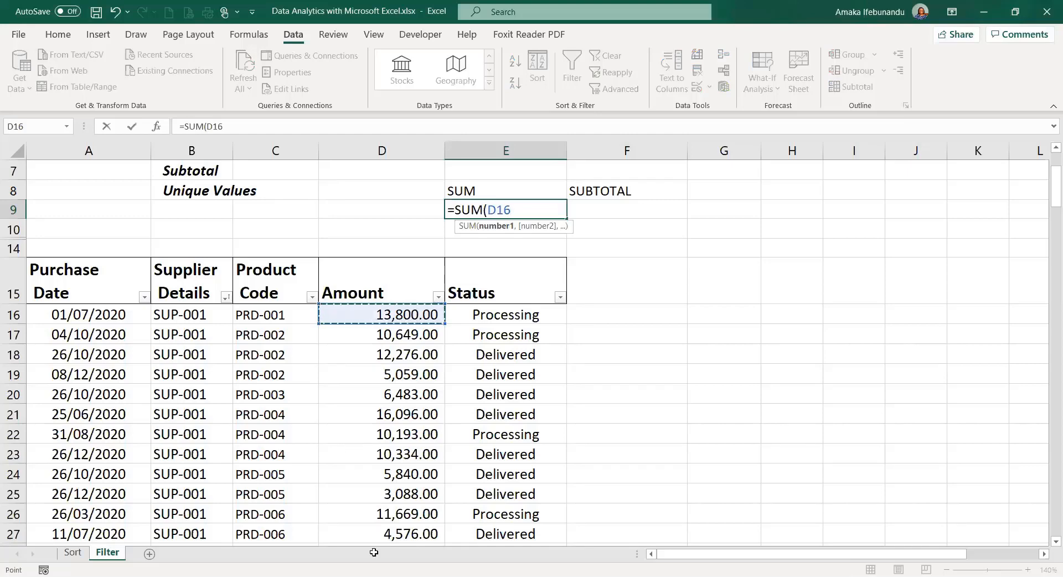
key(ctrl+shift+Down)
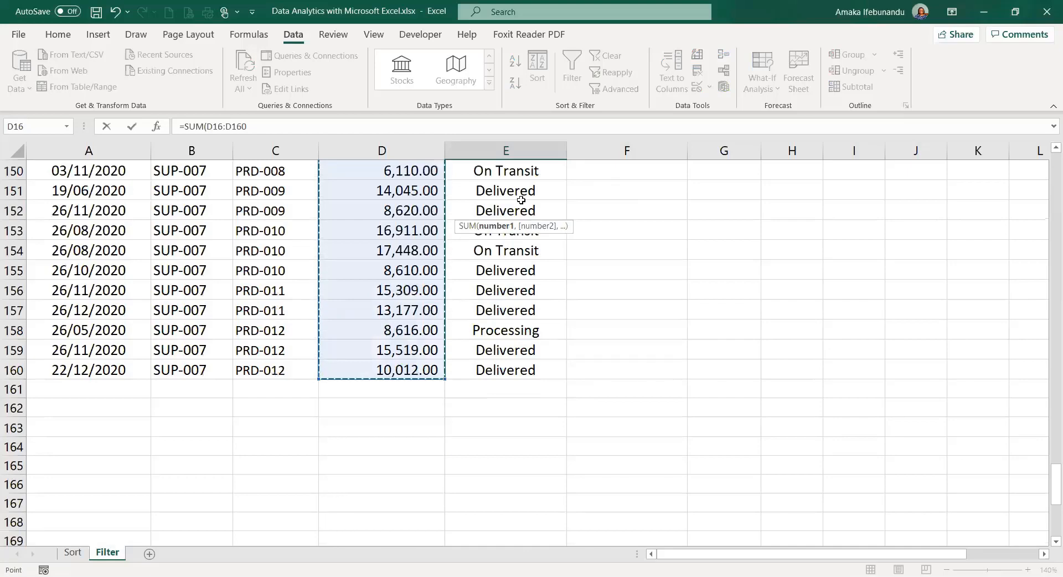
key(Return)
scroll(526, 173, up, 3)
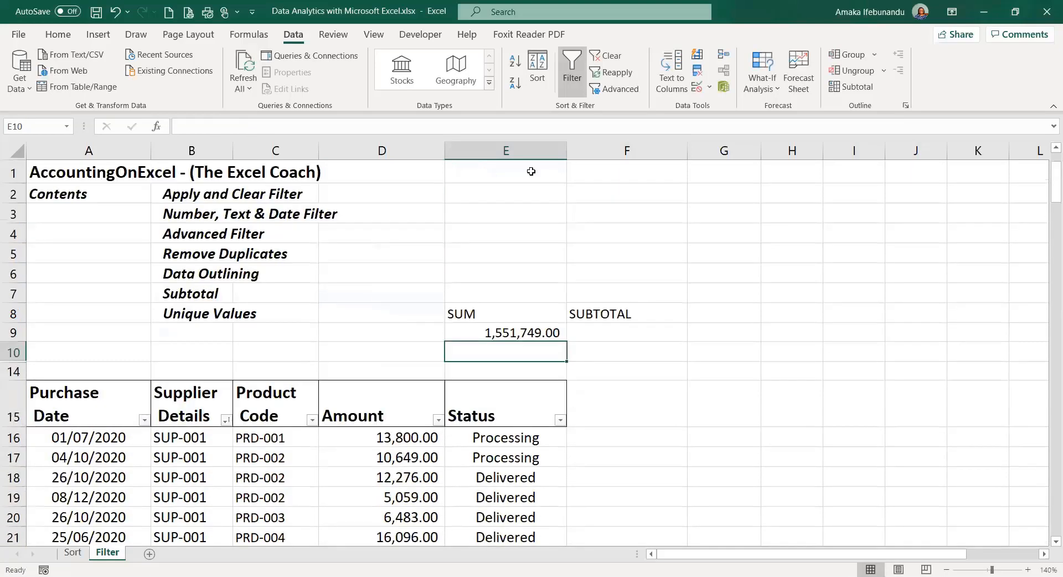
click(503, 335)
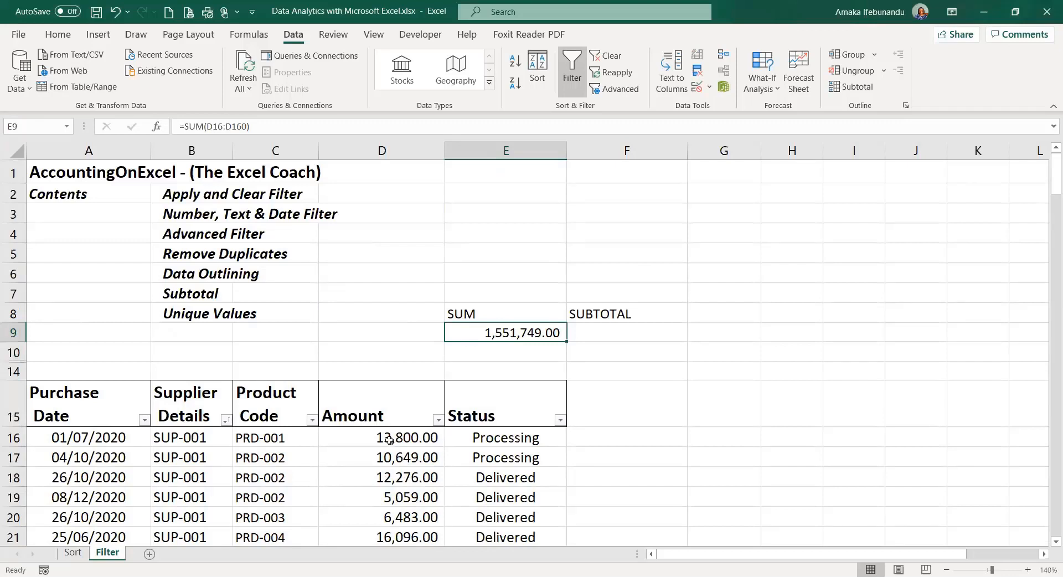
- Enter =SUBTOTAL(109,D16:D160) in F9, returning 1551749 to match the SUM in E9
click(598, 328)
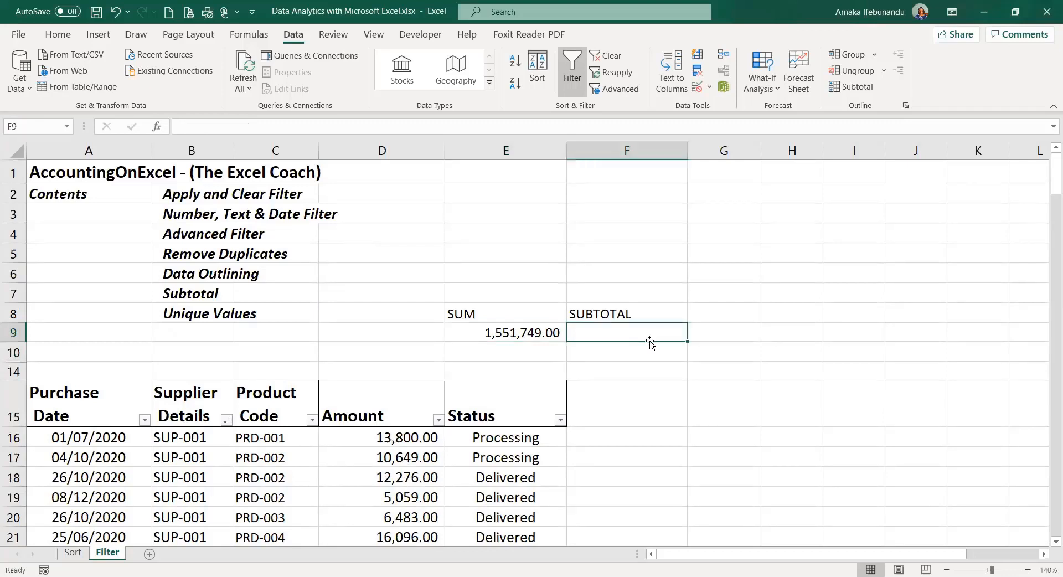
text(=)
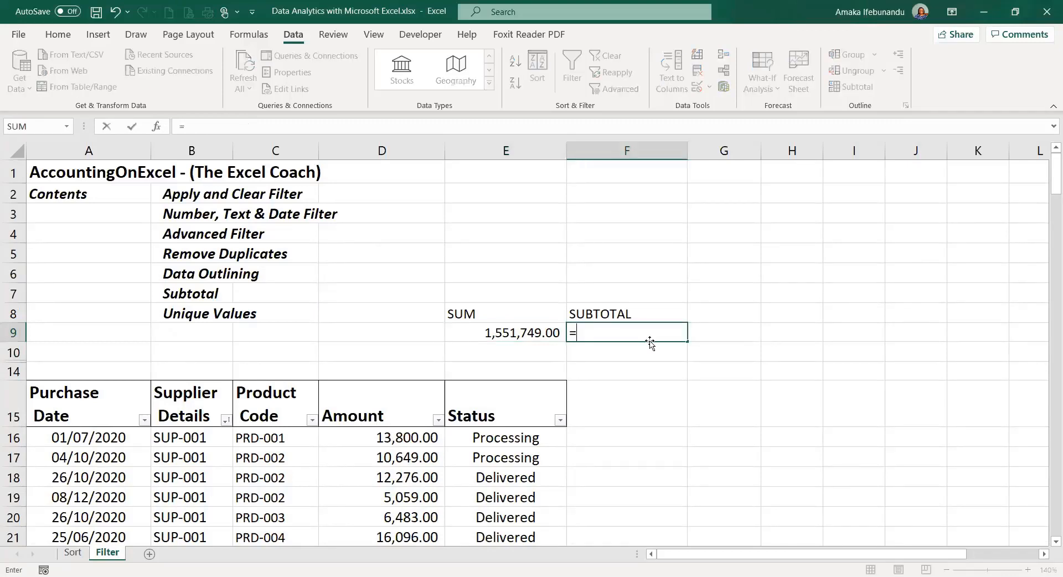
text(SUBTOT)
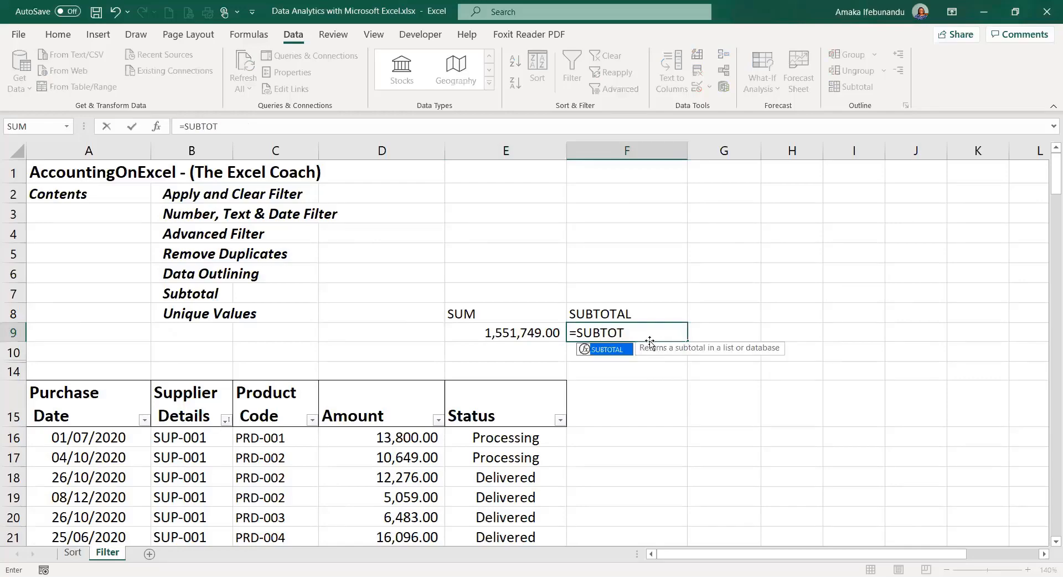
key(Tab)
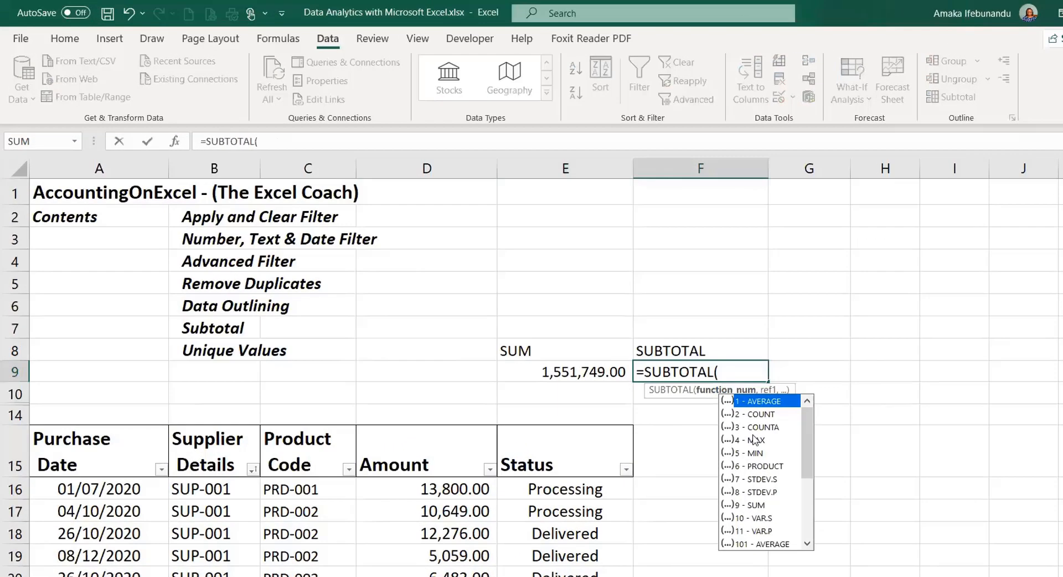
drag(806, 438, 806, 512)
click(744, 518)
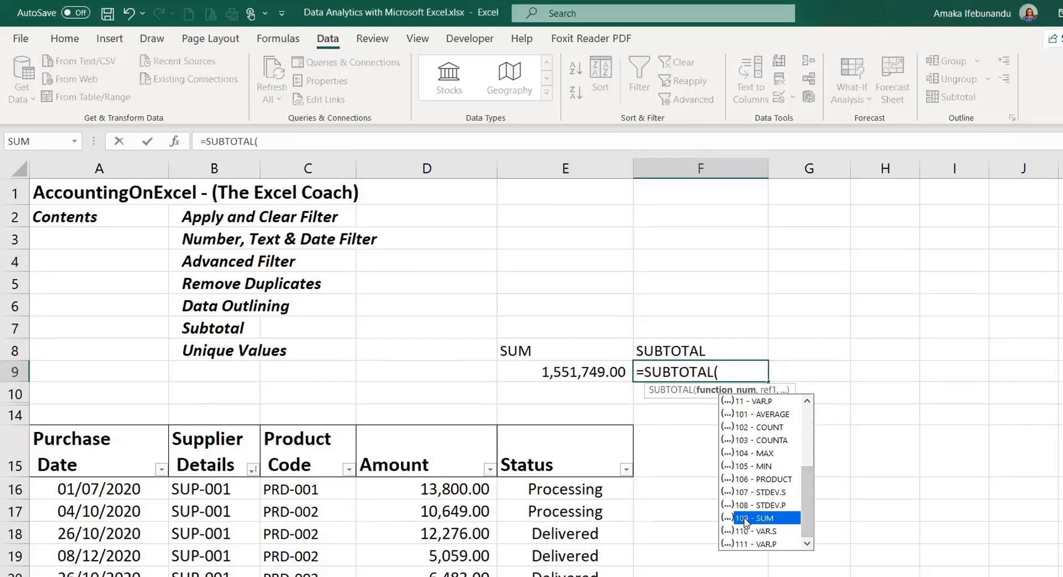
key(Tab)
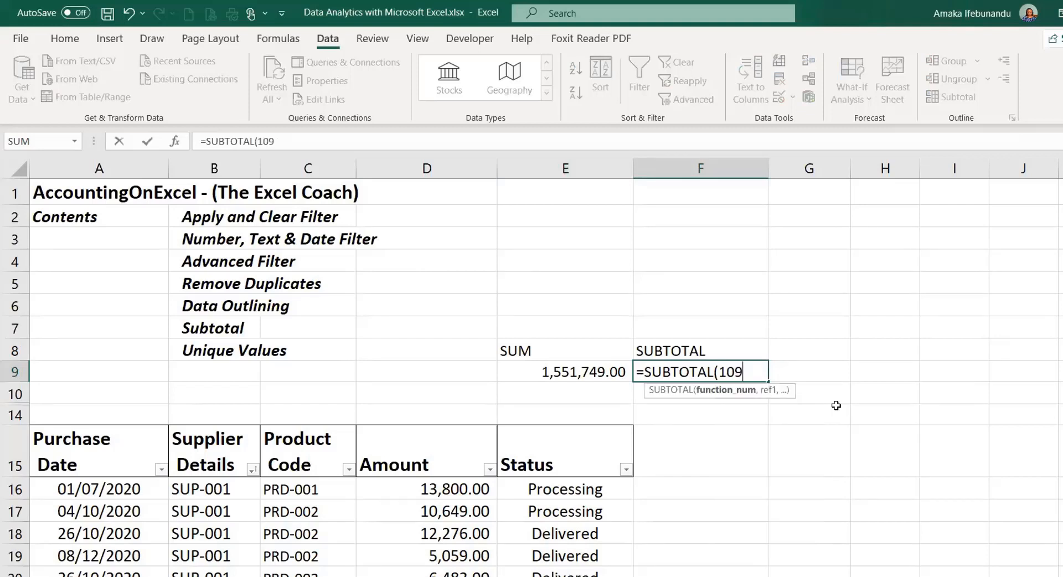
text(,)
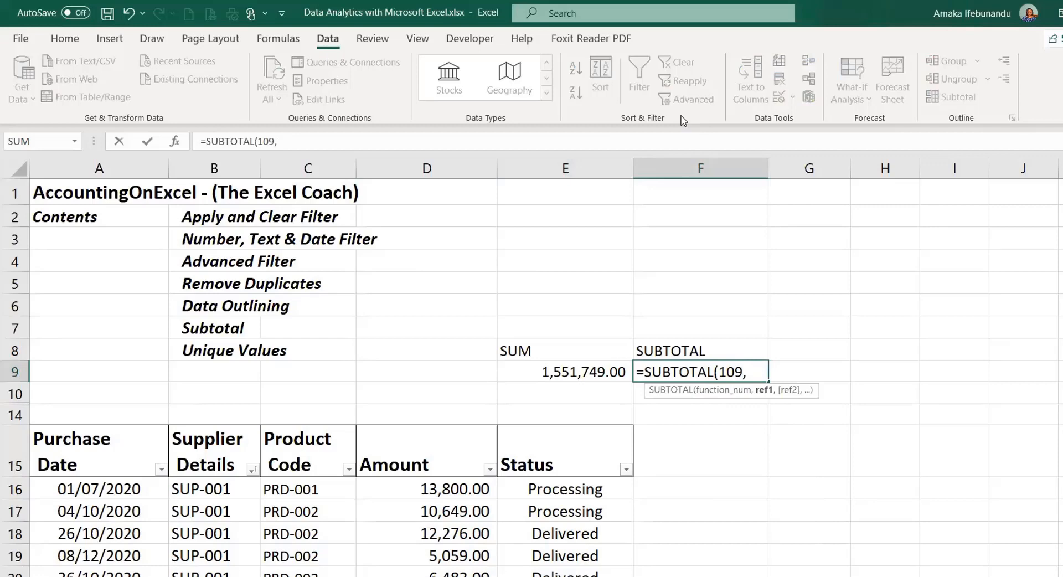
click(431, 488)
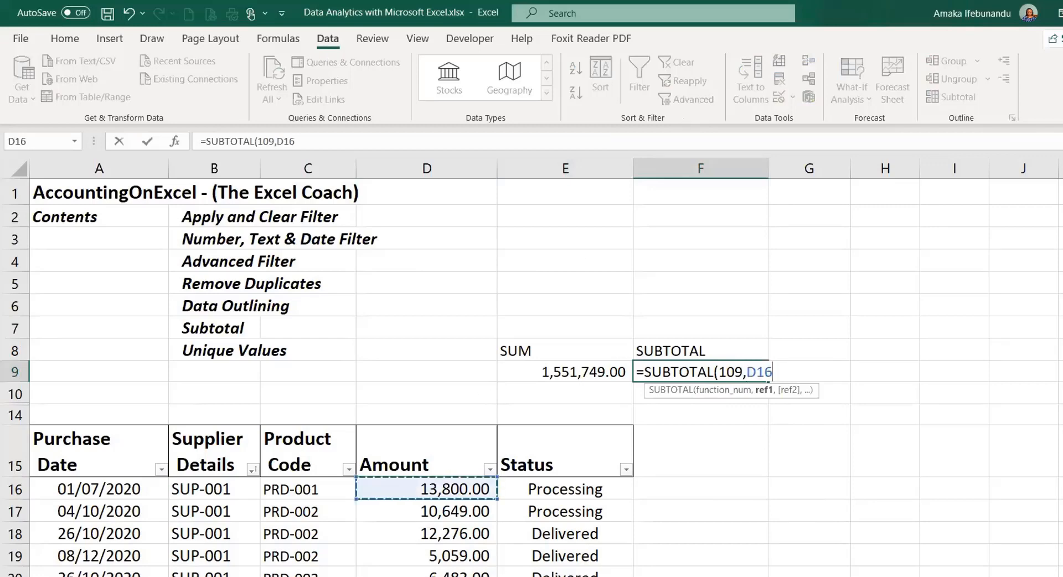
key(ctrl+shift+Down)
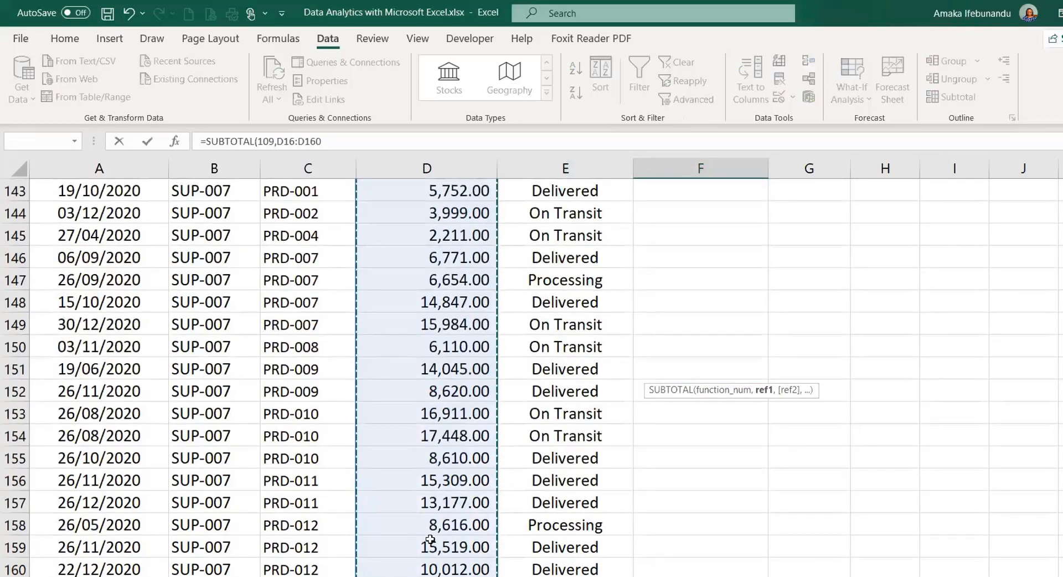
key(Return)
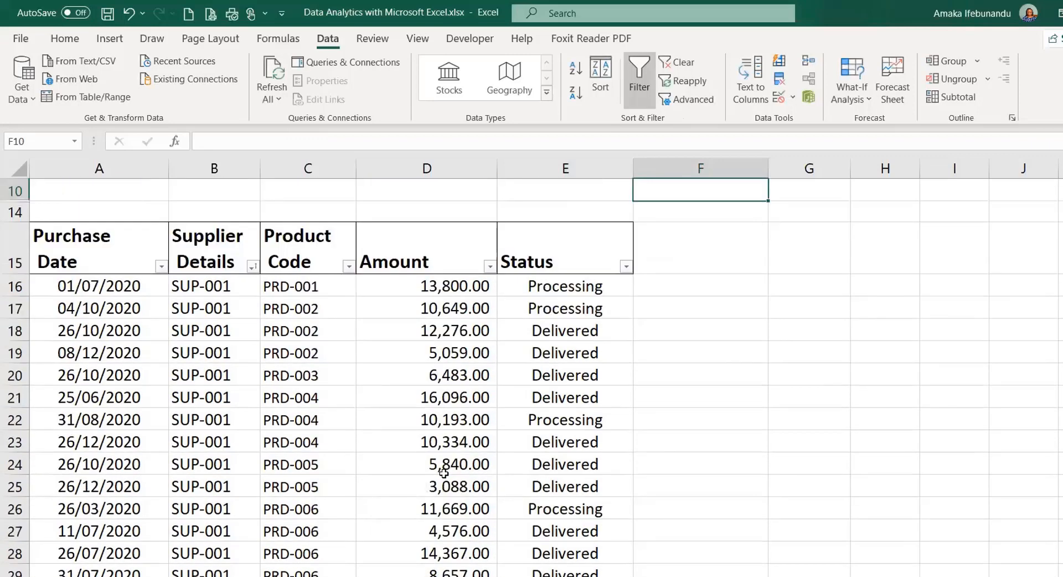
scroll(611, 243, up, 3)
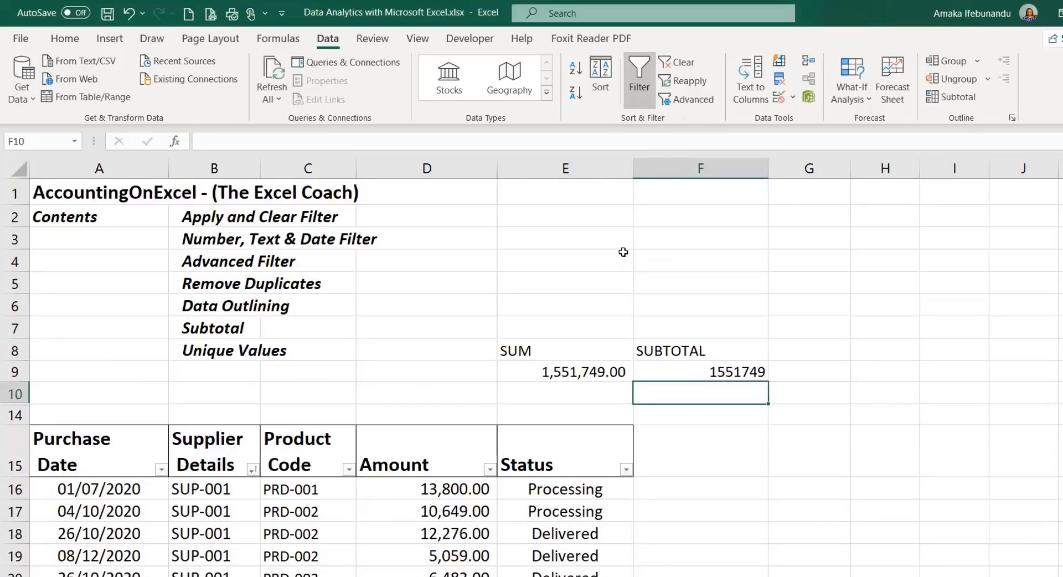
click(724, 370)
click(560, 368)
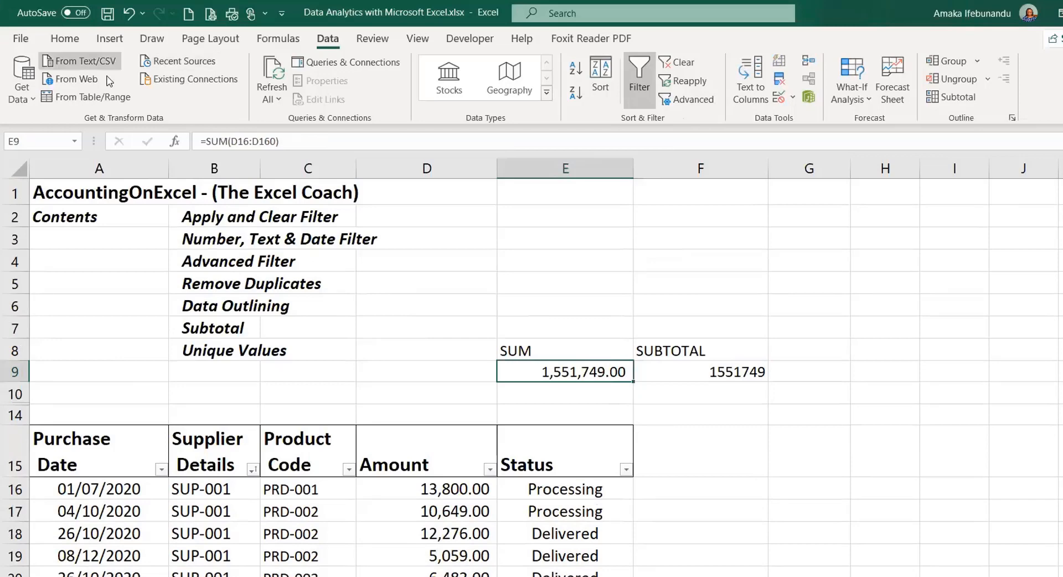
- Copy E9's Accounting format to F9 with Format Painter so it shows 1,551,749.00
click(66, 38)
click(72, 100)
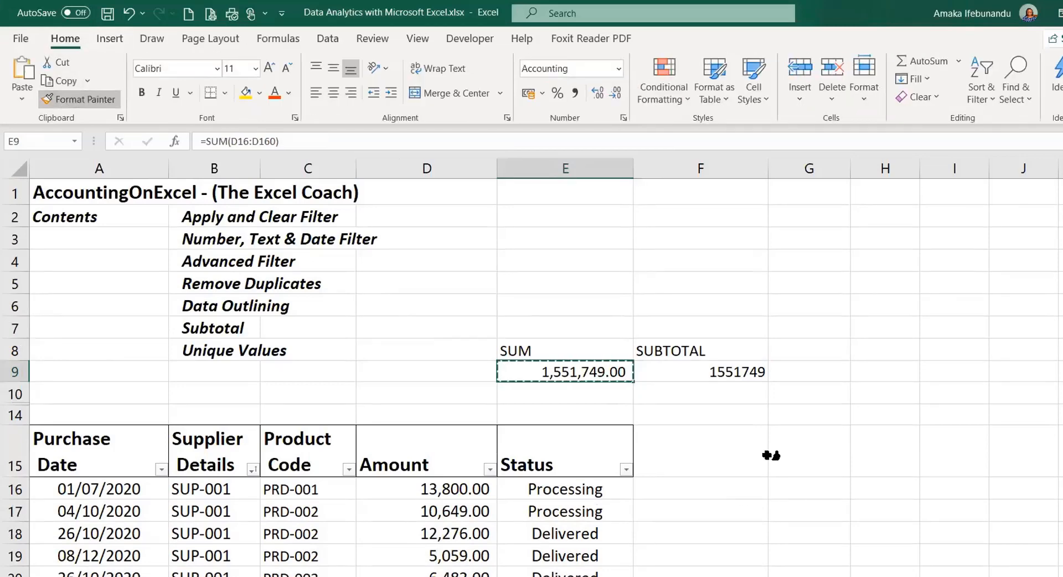
click(720, 373)
click(824, 326)
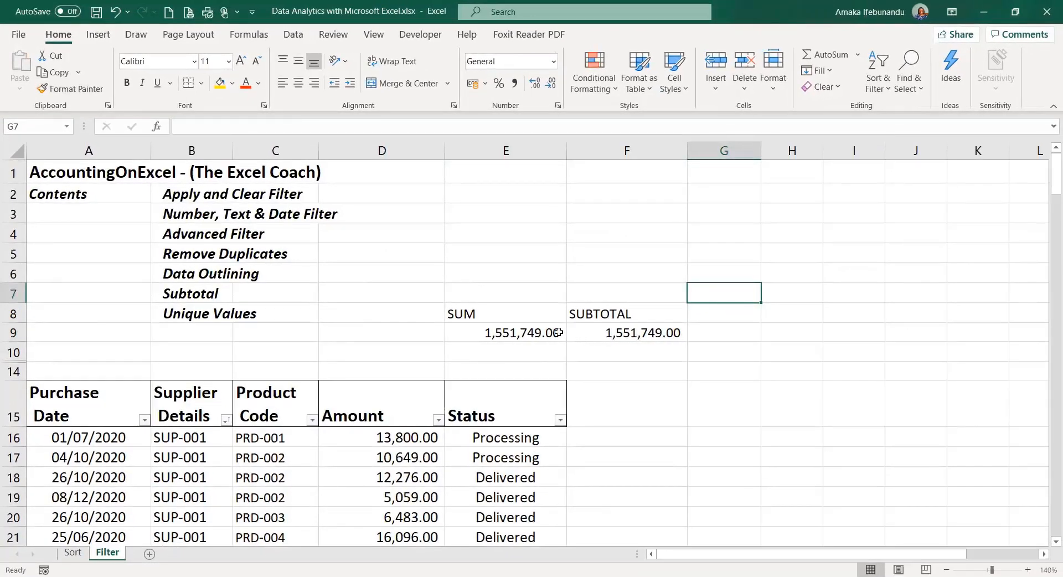
- Inspect the SUM label and the SUM and SUBTOTAL formulas in E9 and F9
click(502, 318)
click(506, 333)
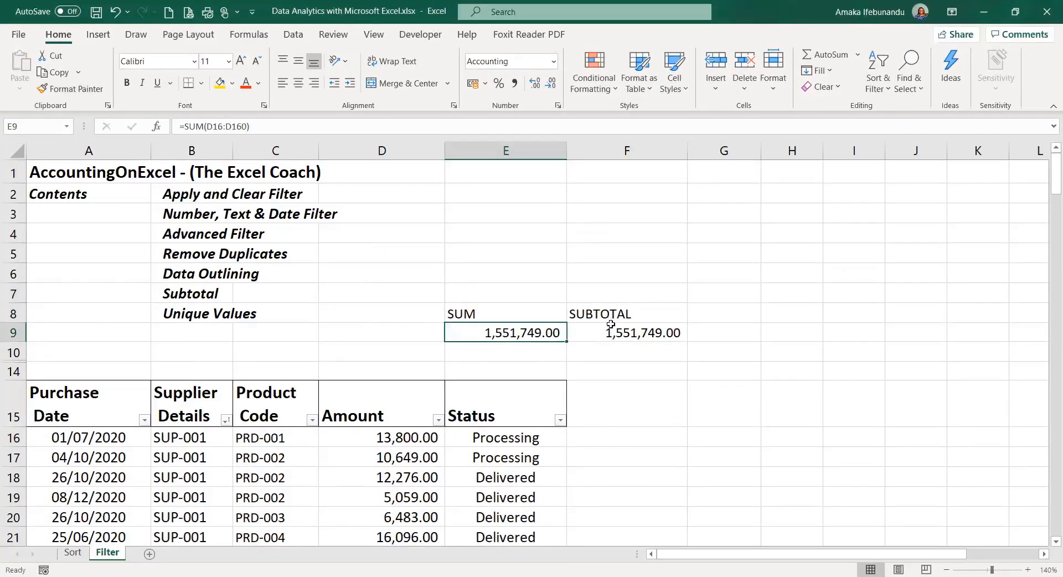
click(611, 333)
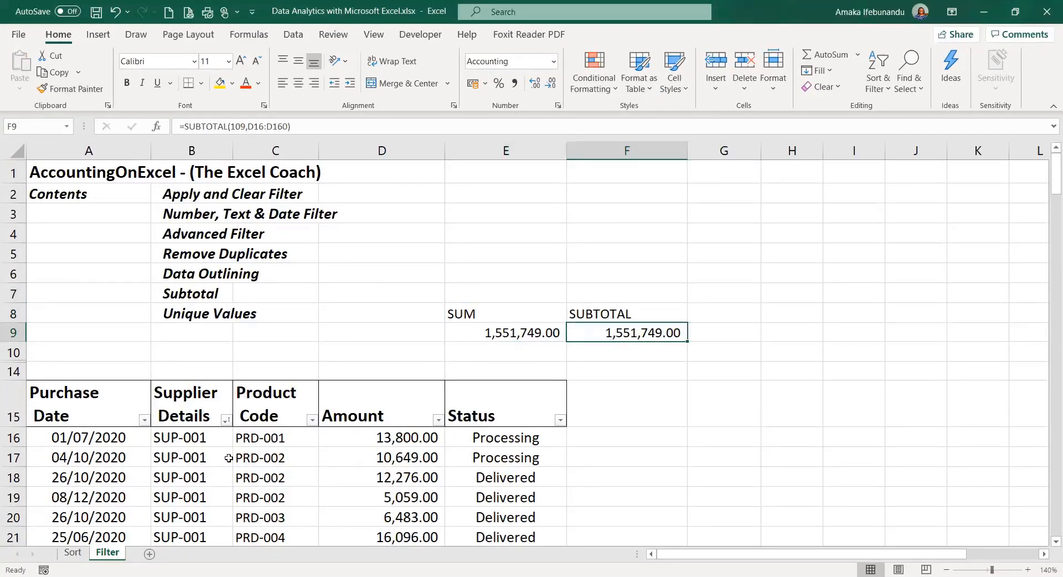
scroll(239, 441, down, 2)
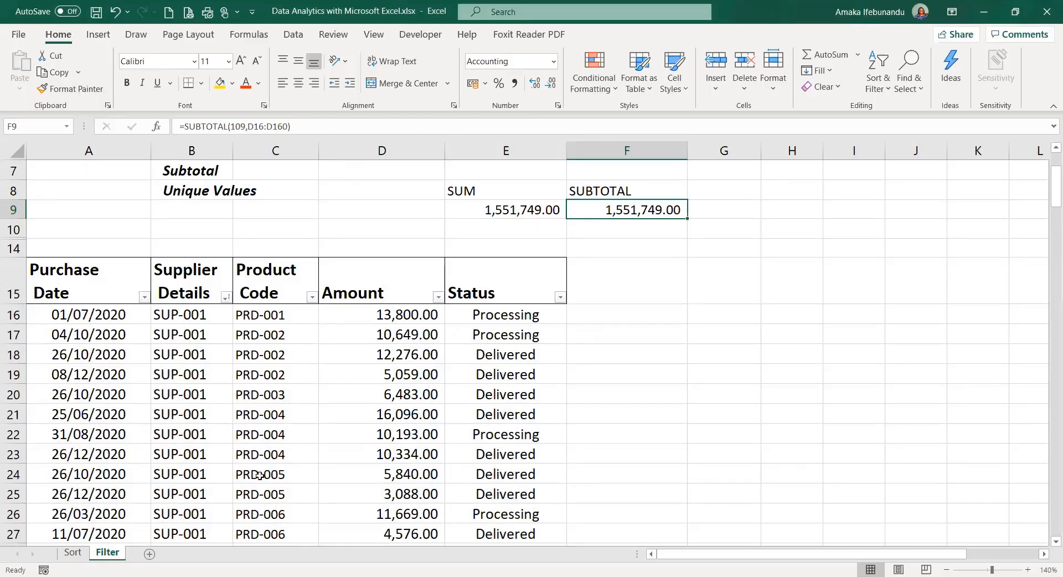
- Filter the Purchase Date column to show only the year 2021
click(145, 297)
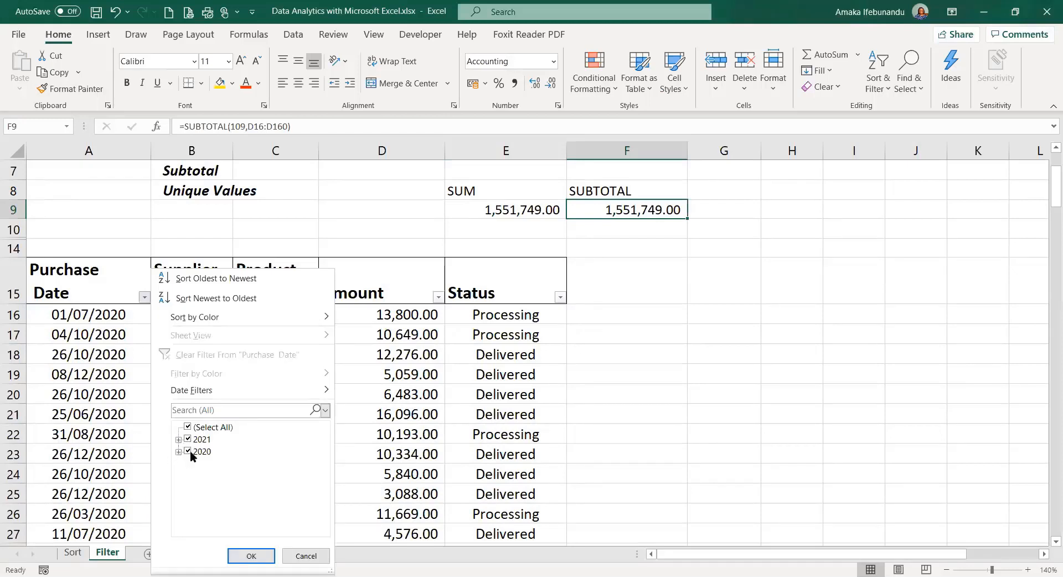
click(188, 427)
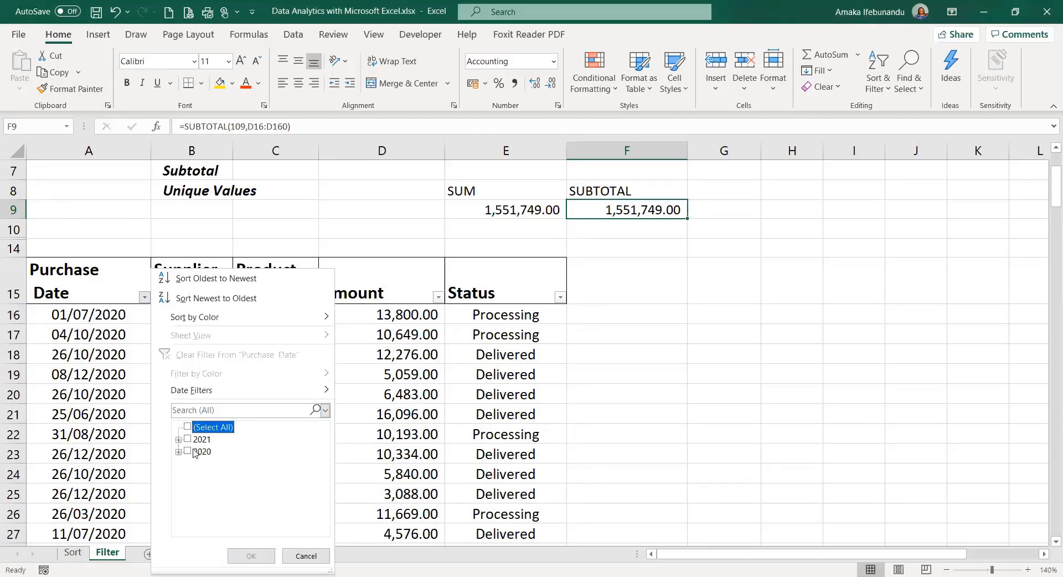
click(188, 439)
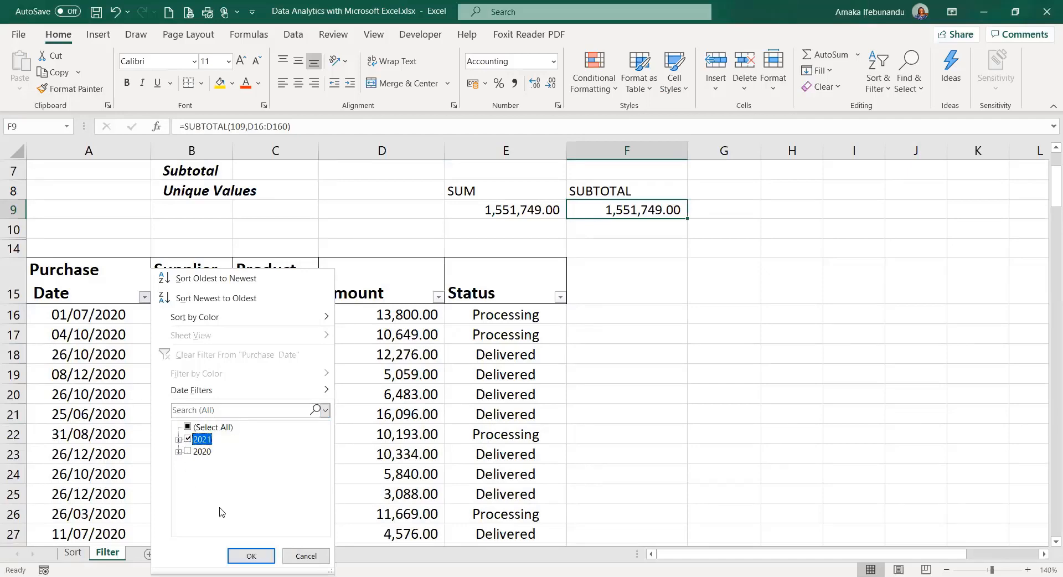
click(252, 557)
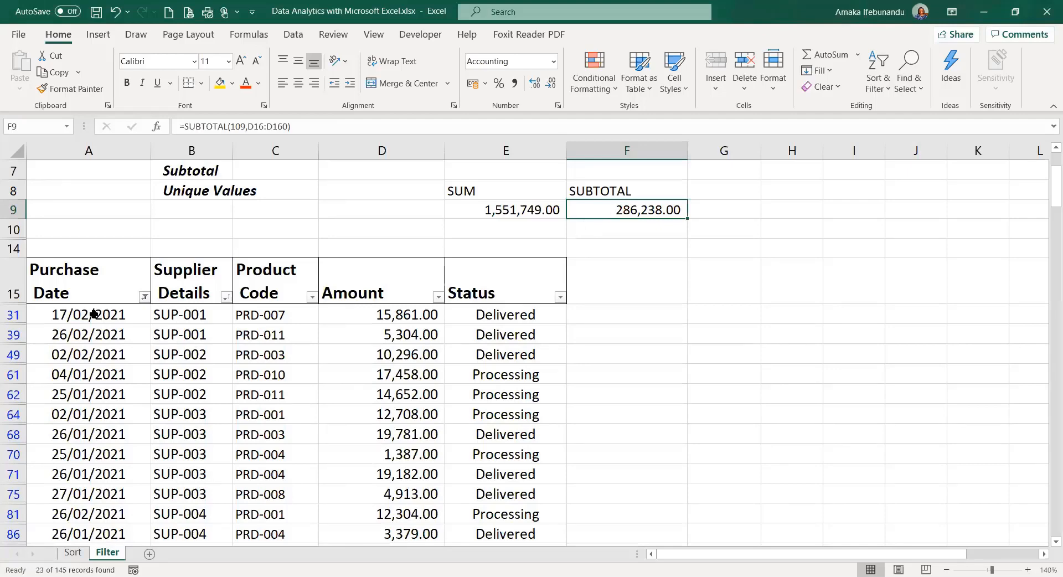
- Review the 23 filtered 2021 rows, with SUBTOTAL at 286,238.00, then reopen the Purchase Date filter
scroll(276, 357, down, 5)
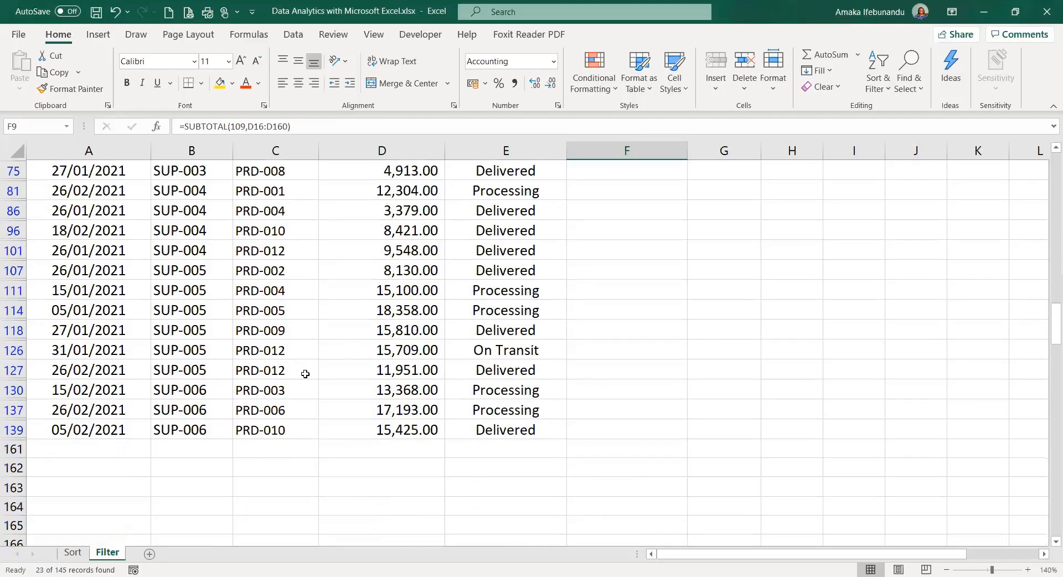
scroll(304, 373, up, 5)
scroll(529, 219, up, 2)
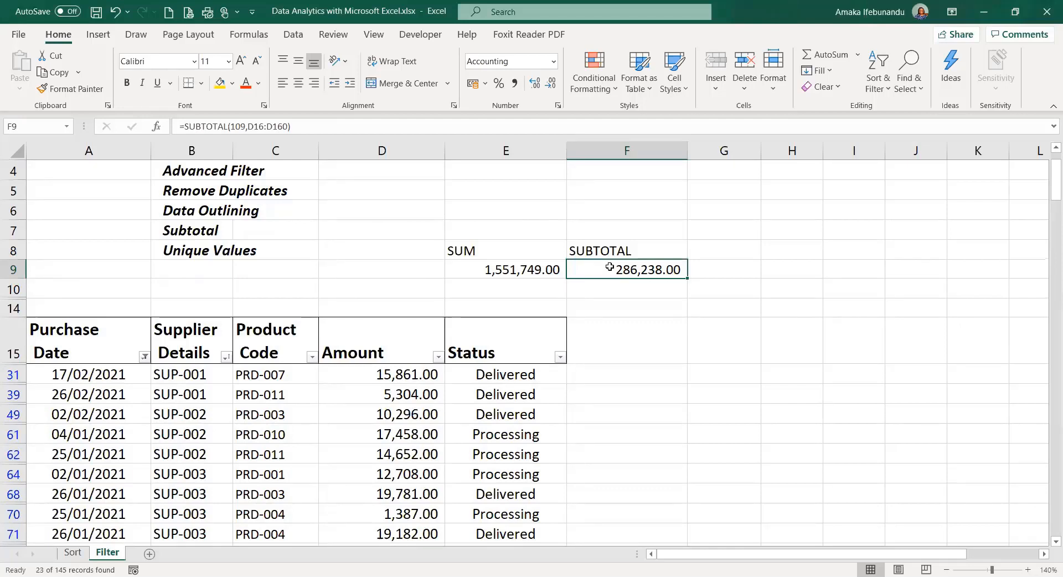
click(144, 356)
- Clear the Purchase Date filter and hide rows 33–36, dropping SUBTOTAL to 1,487,266.00
click(12, 133)
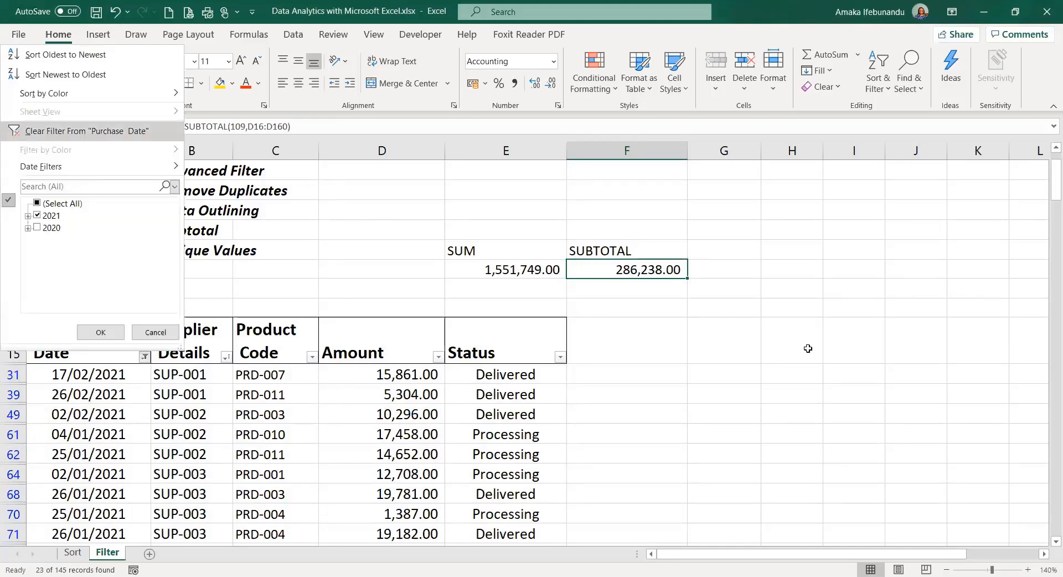
scroll(103, 242, down, 8)
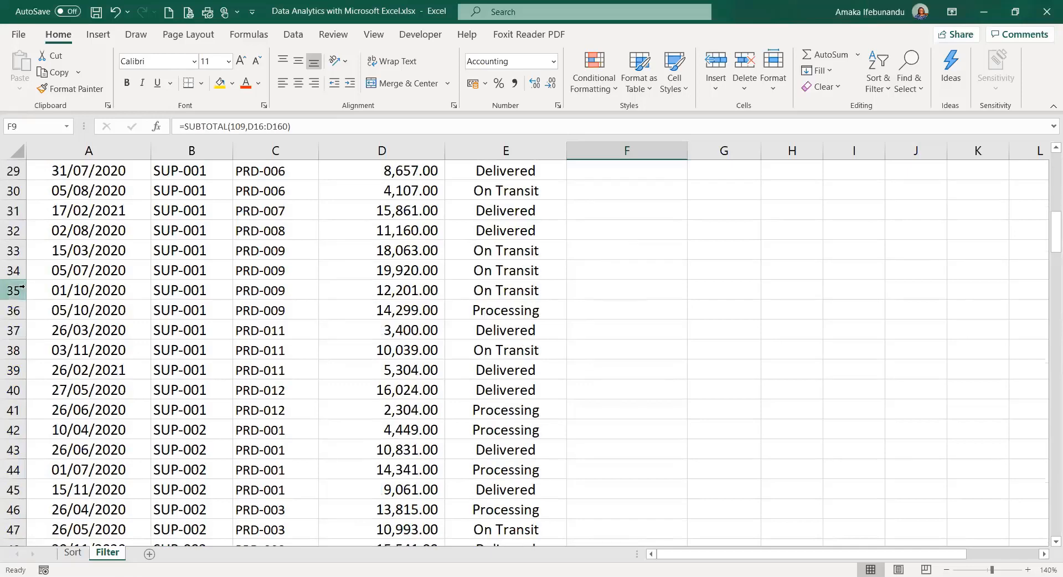
click(13, 250)
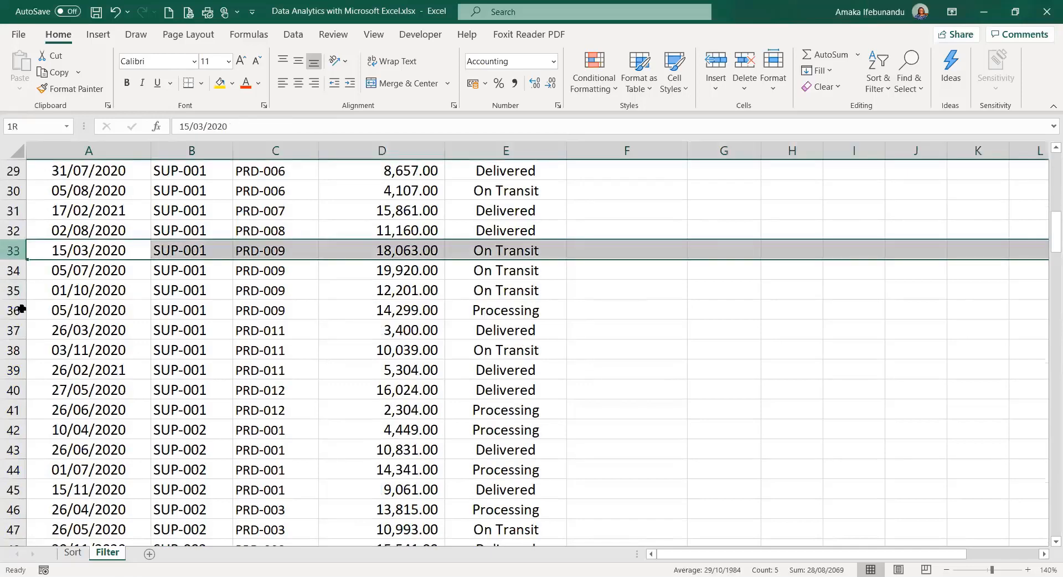
drag(22, 308, 21, 310)
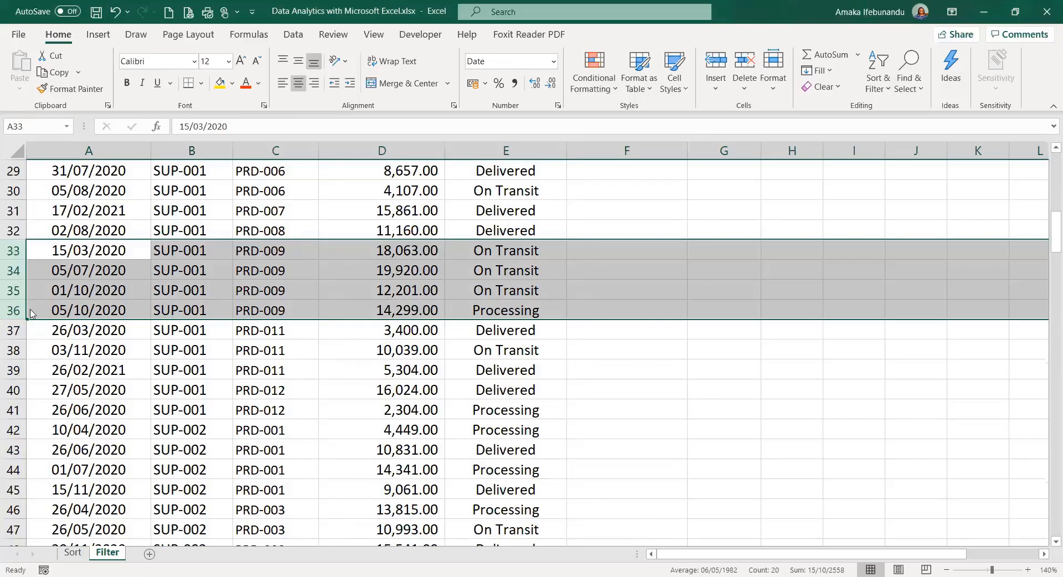
right_click(18, 256)
click(67, 474)
scroll(652, 185, up, 10)
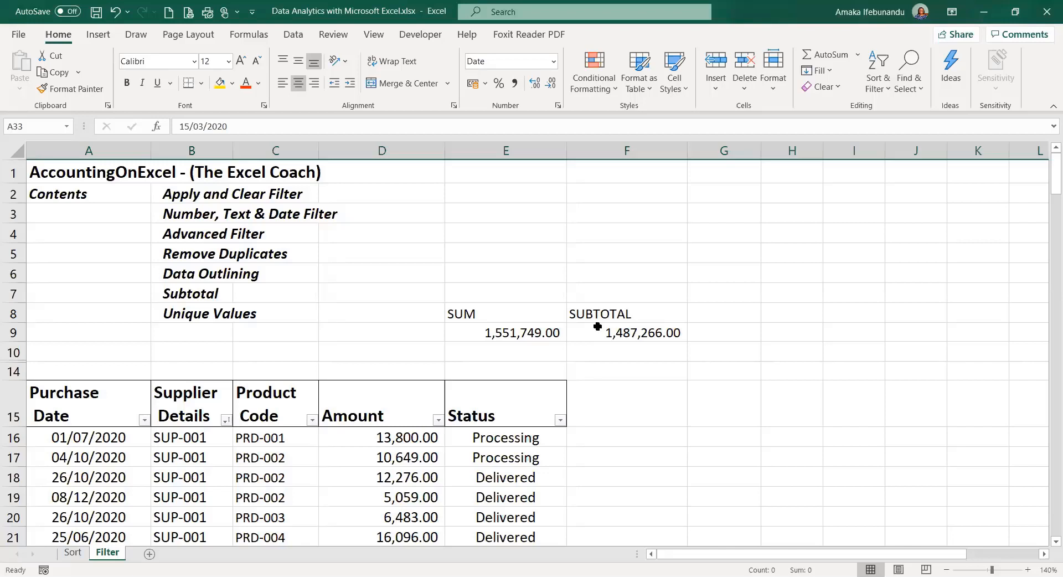
- Start rewriting F9 as a SUBTOTAL formula using function number 9 (SUM)
click(598, 331)
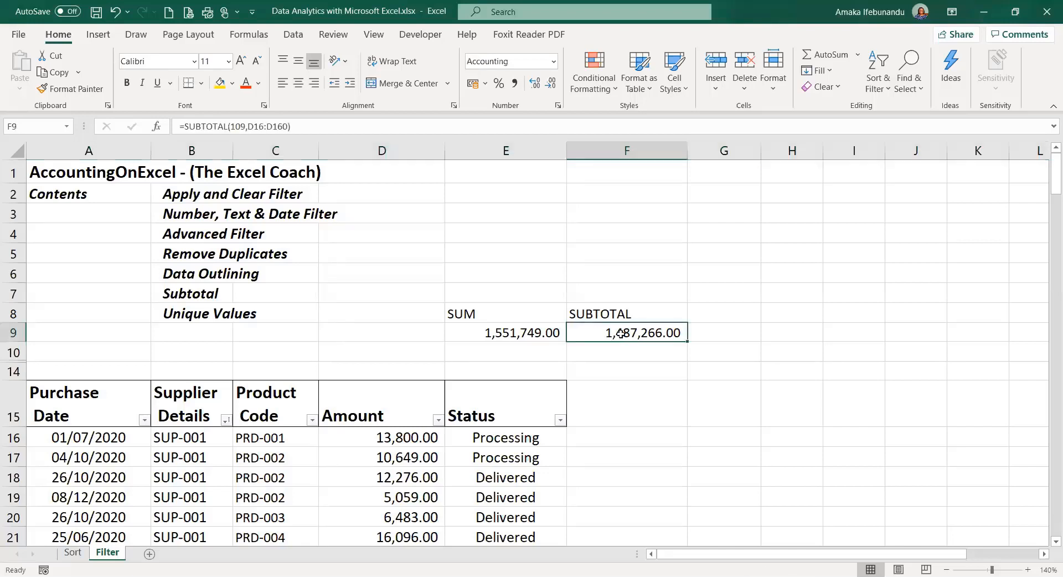
double_click(622, 332)
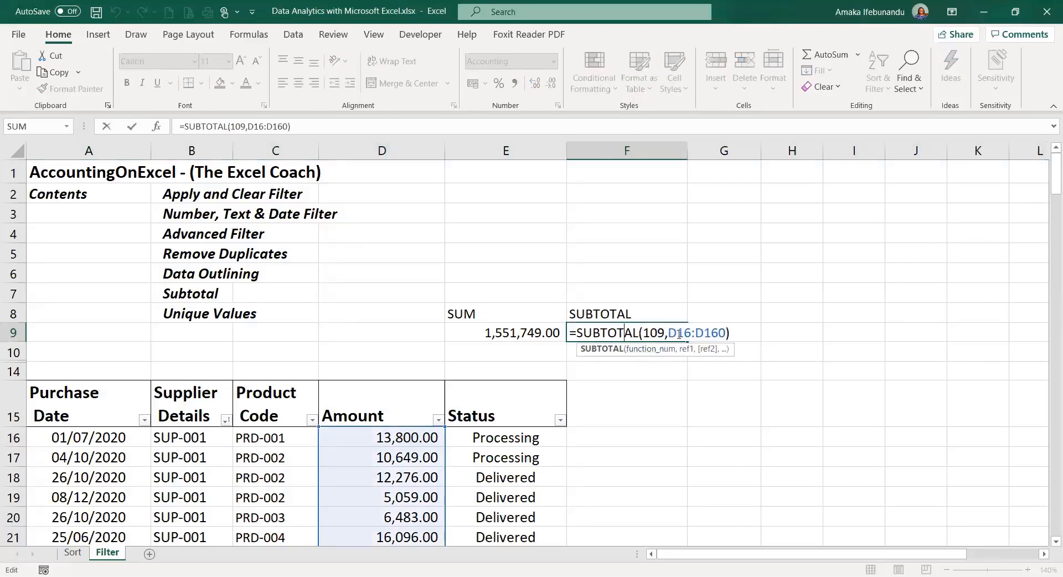
click(676, 278)
click(636, 333)
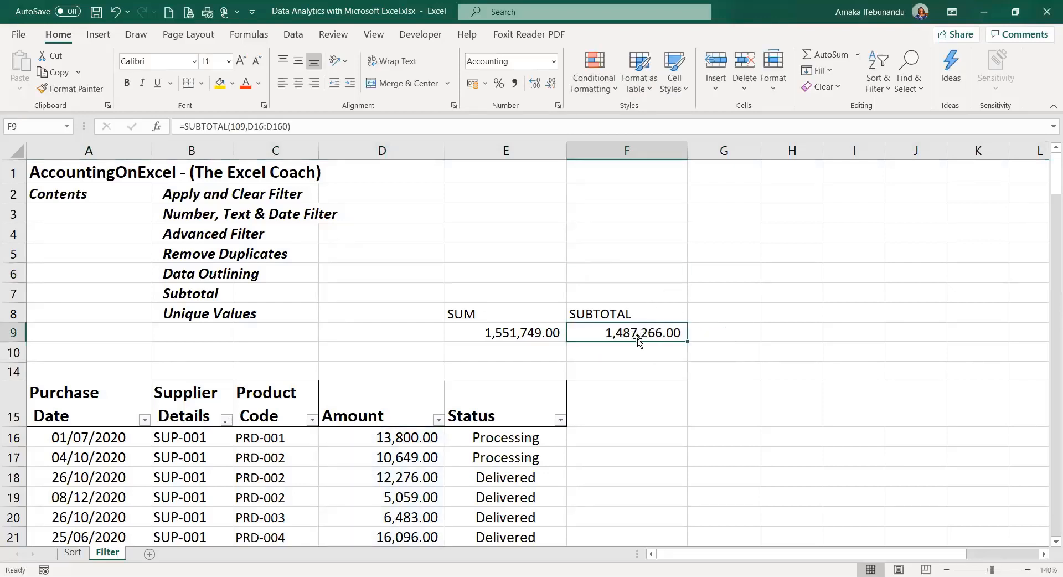
text(=SUB)
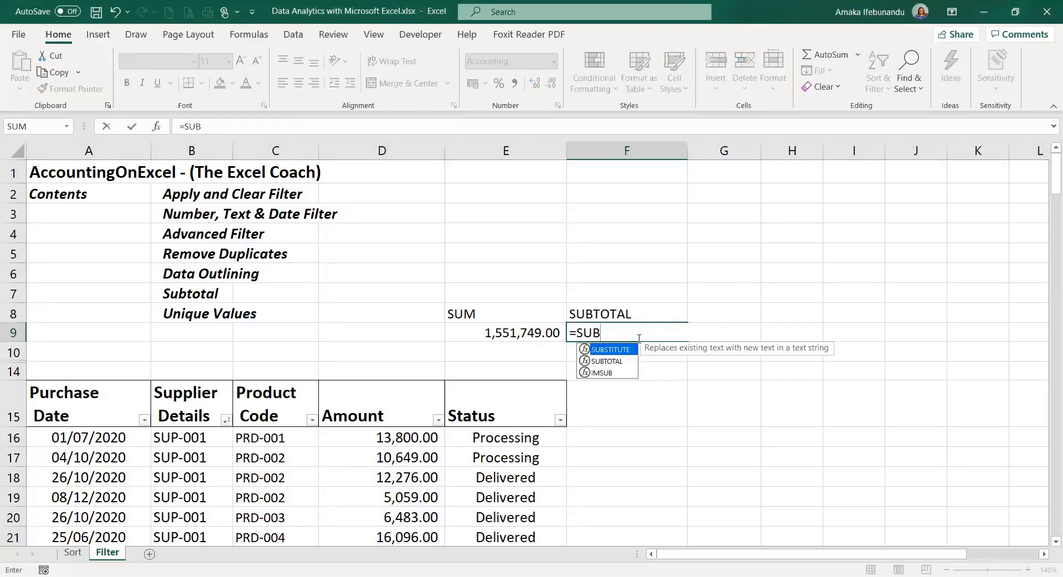
key(Down)
key(Tab)
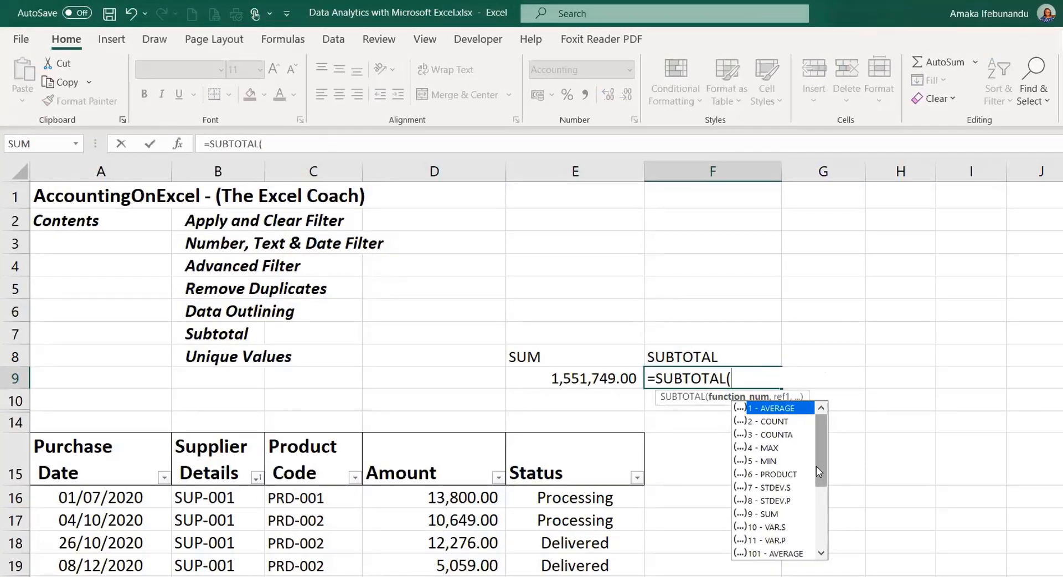
drag(816, 466, 816, 540)
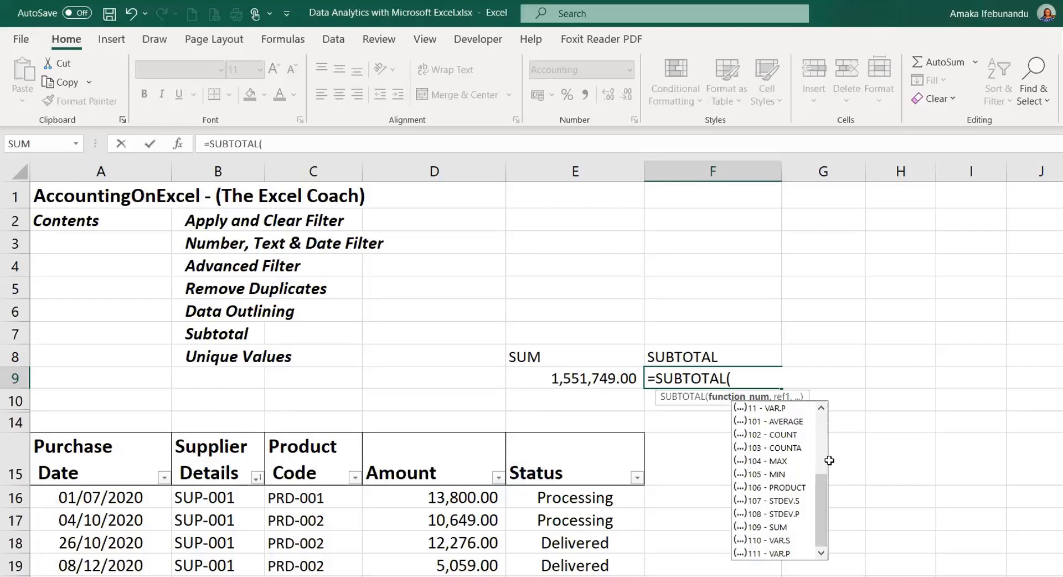
scroll(826, 505, up, 3)
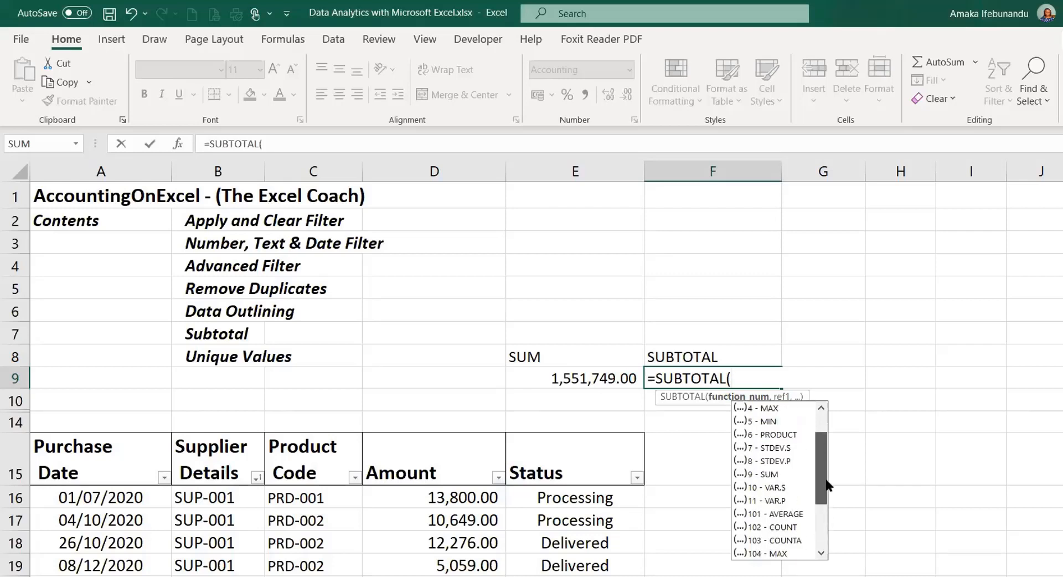
scroll(826, 504, down, 2)
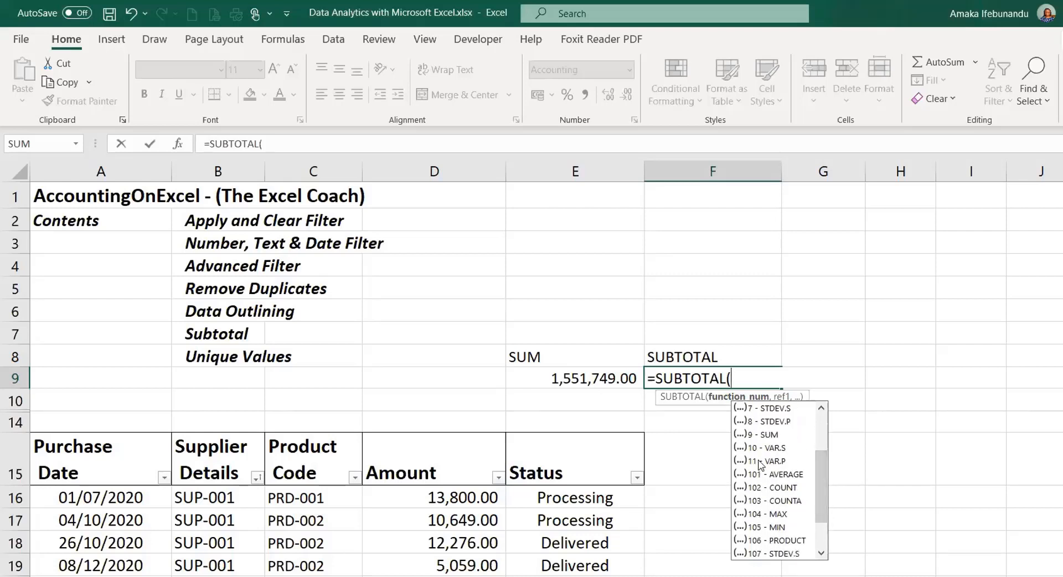
click(763, 436)
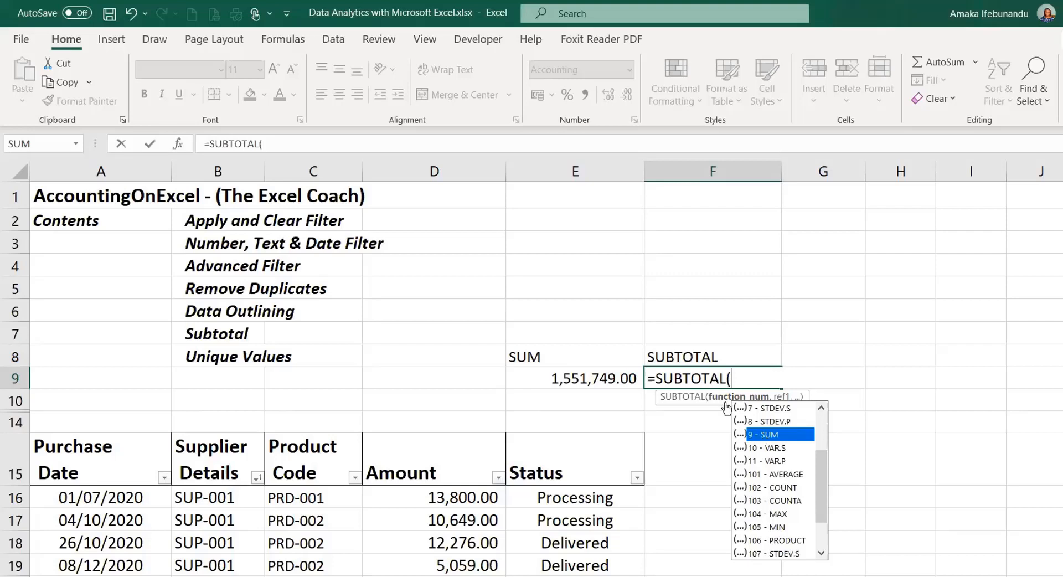
key(Tab)
- Complete F9 as =SUBTOTAL(9,D16:D160) over the Amount column and commit it
text(,)
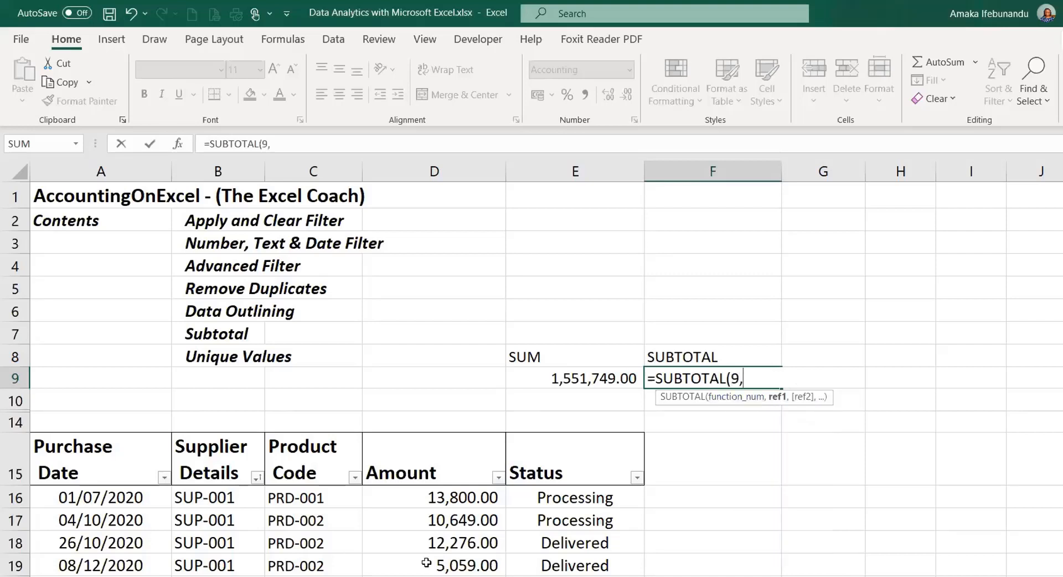
click(447, 499)
drag(446, 499, 443, 573)
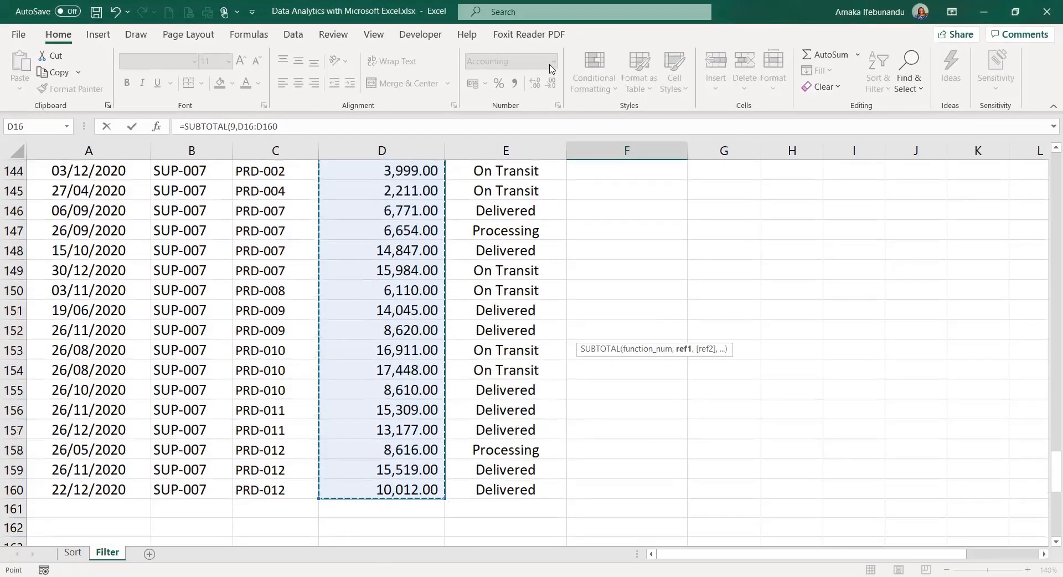
text())
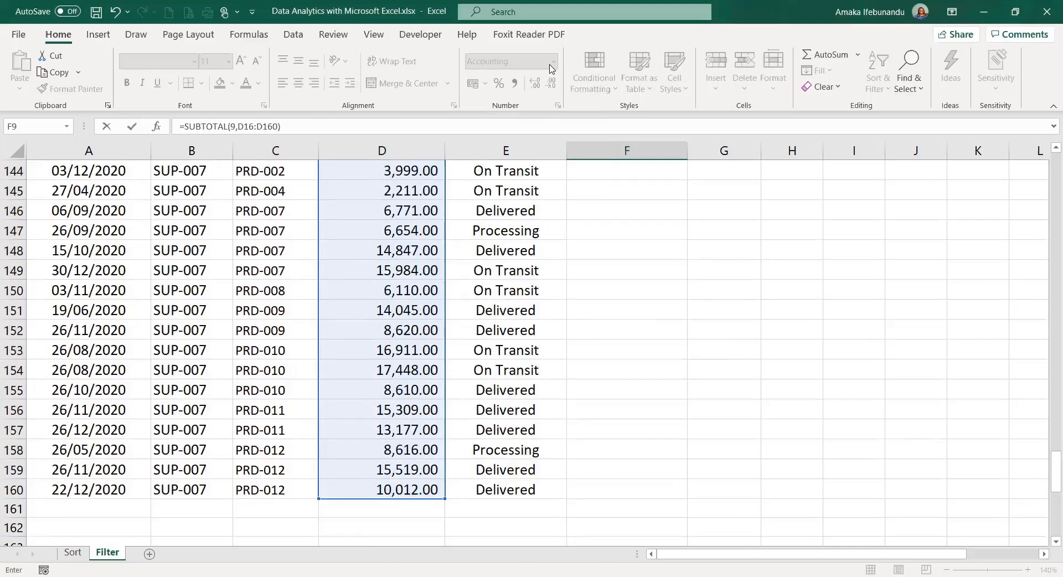
key(Return)
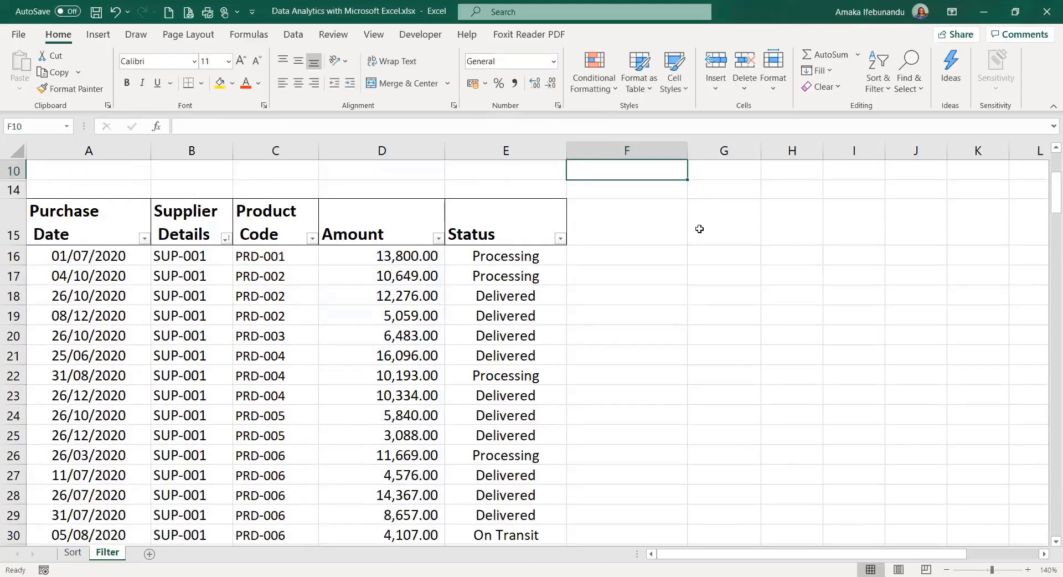
- Change F9's SUBTOTAL function number from 9 to 109, showing 1,487,266.00
scroll(627, 319, up, 3)
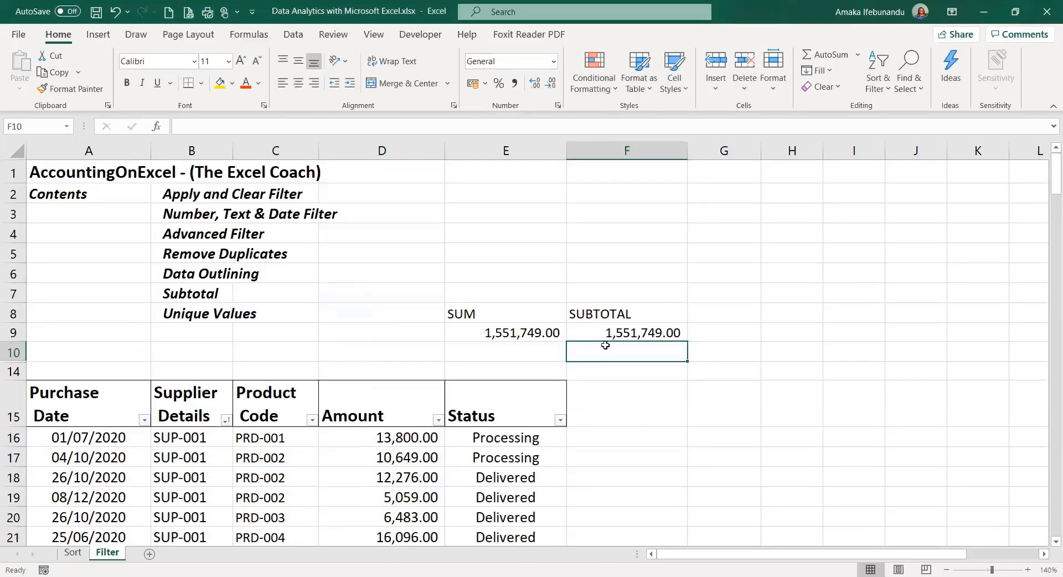
scroll(674, 244, down, 15)
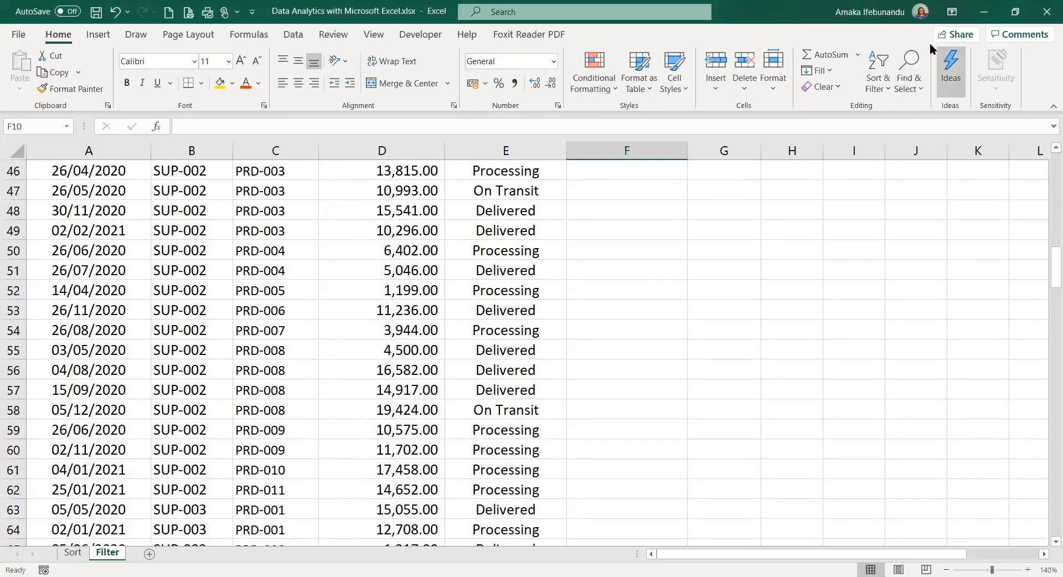
scroll(635, 256, up, 15)
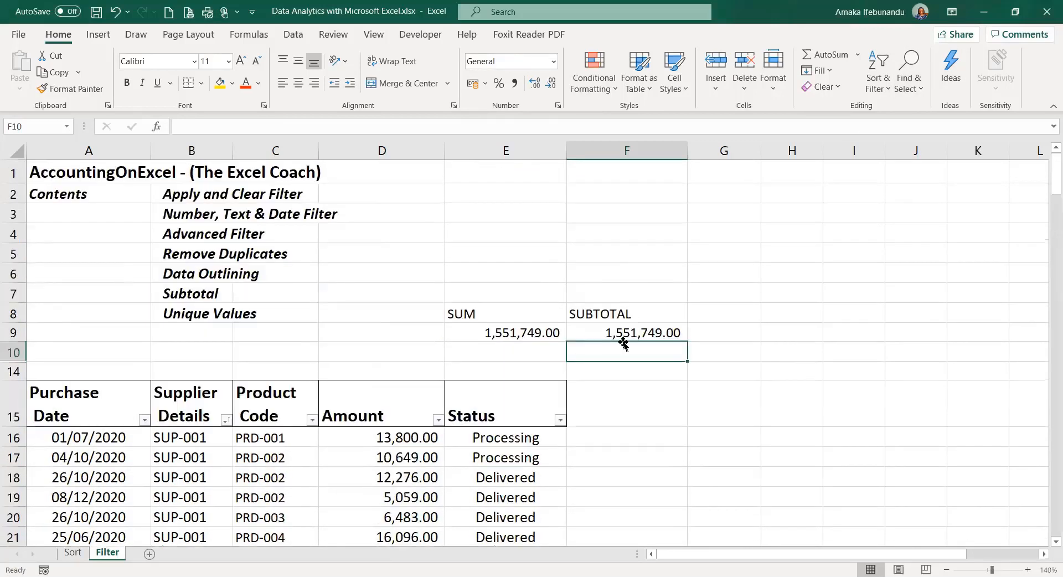
click(625, 331)
double_click(624, 332)
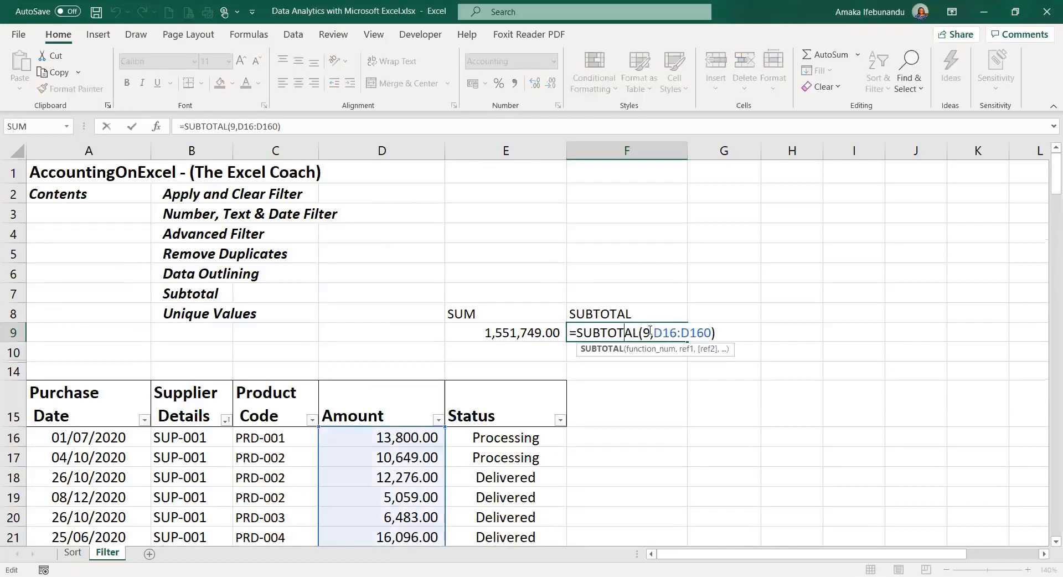
click(647, 332)
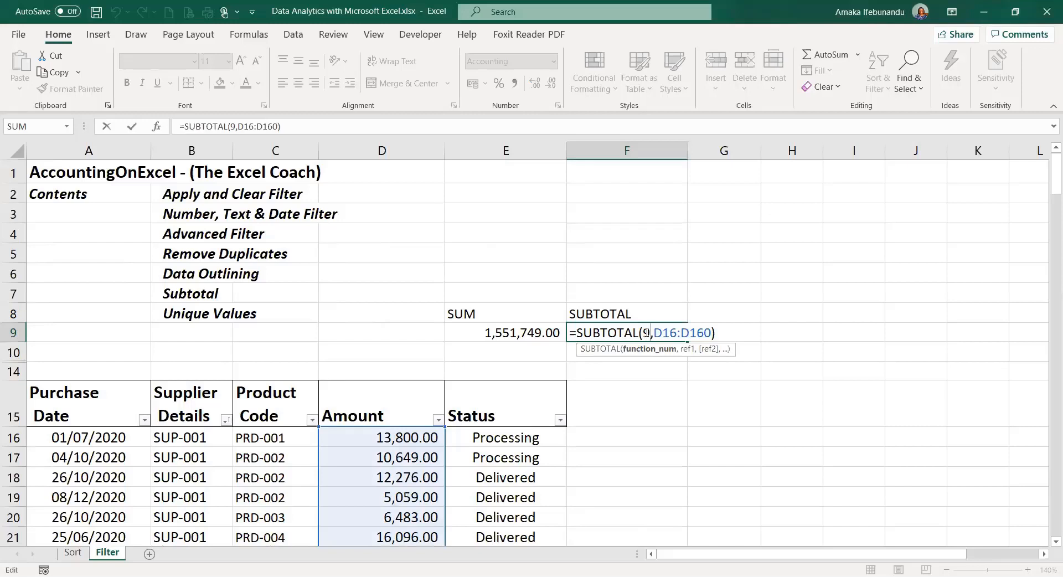
text(10)
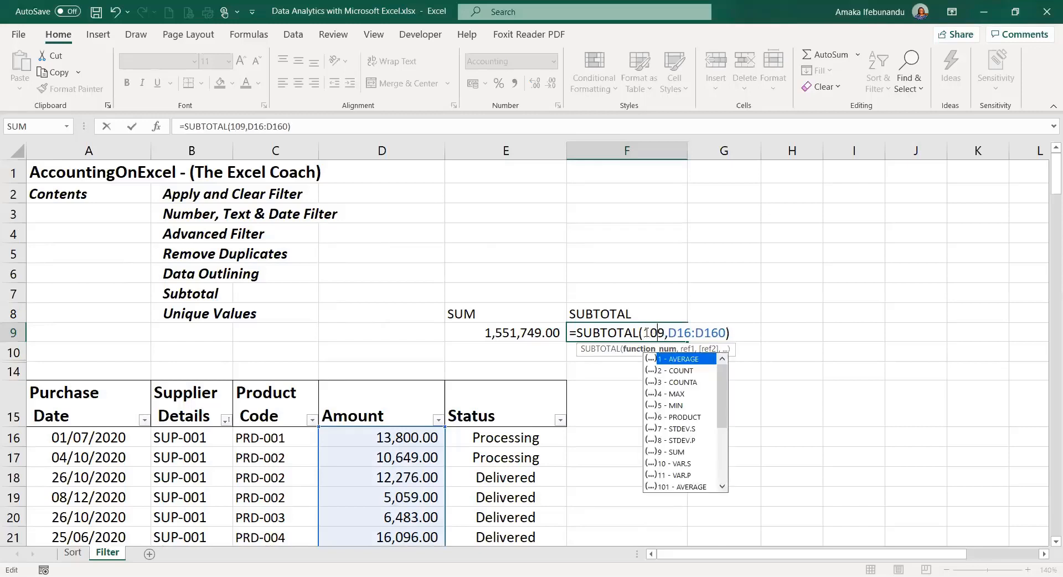
key(Return)
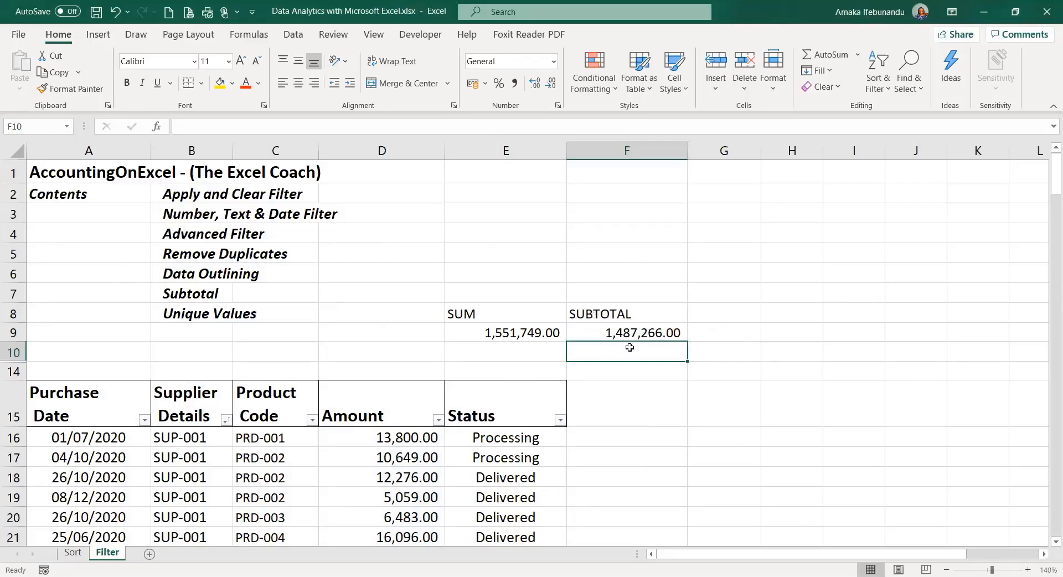
- In F10, start a SUBTOTAL formula using function number 9 (SUM)
text(=)
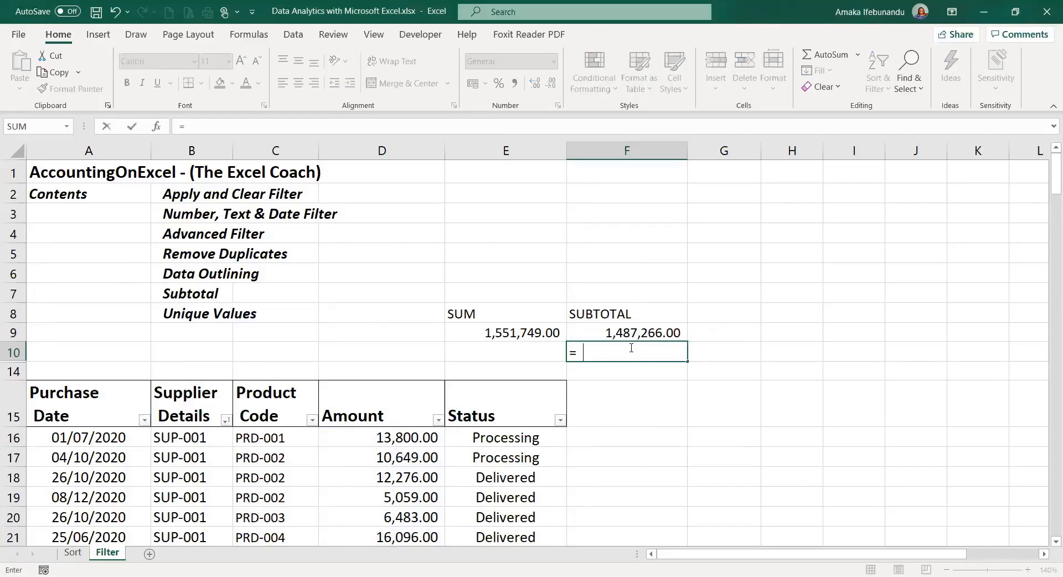
text(SUB)
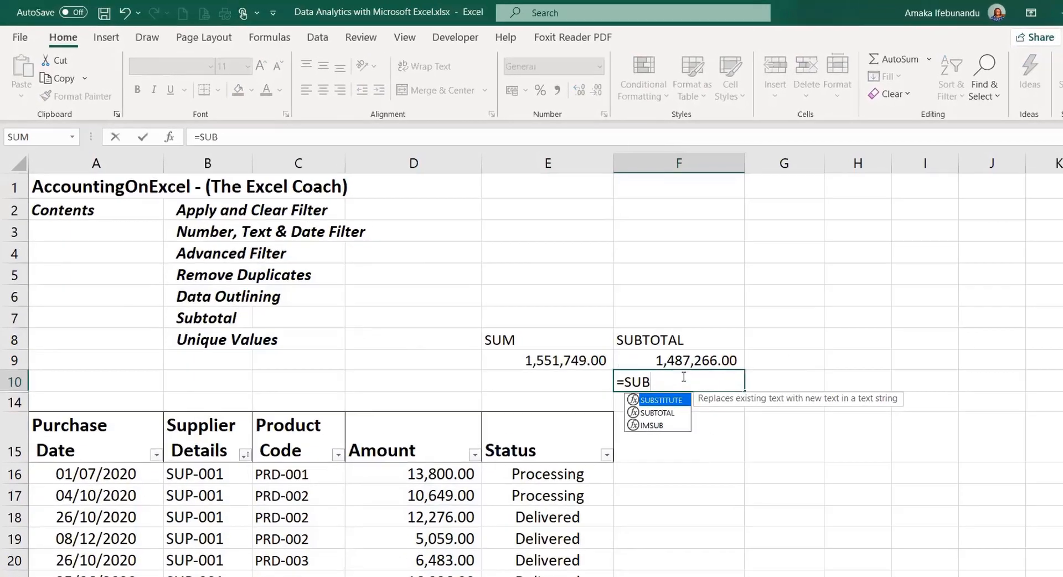
key(Down)
key(Tab)
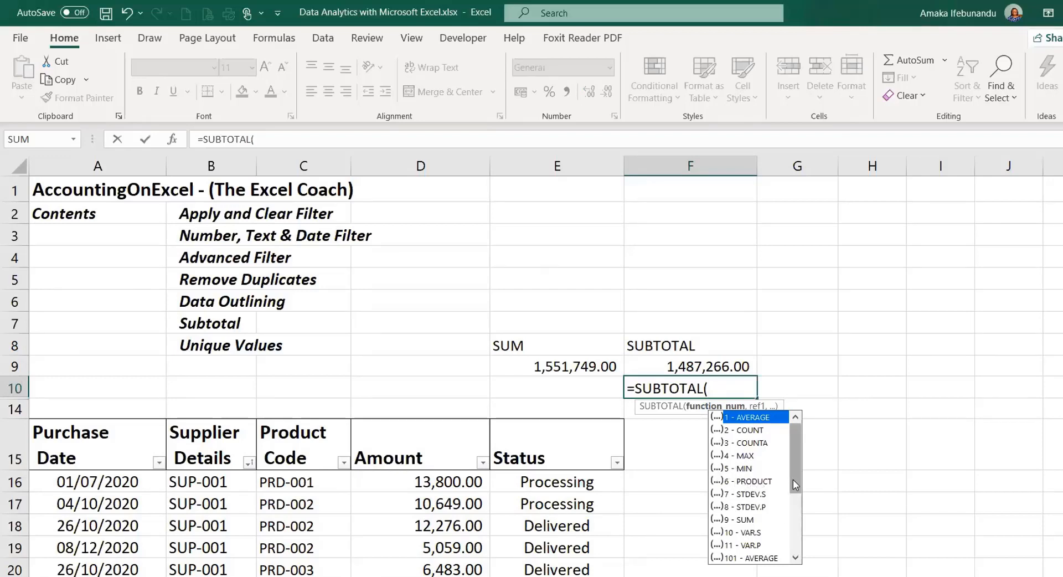
drag(795, 485, 796, 507)
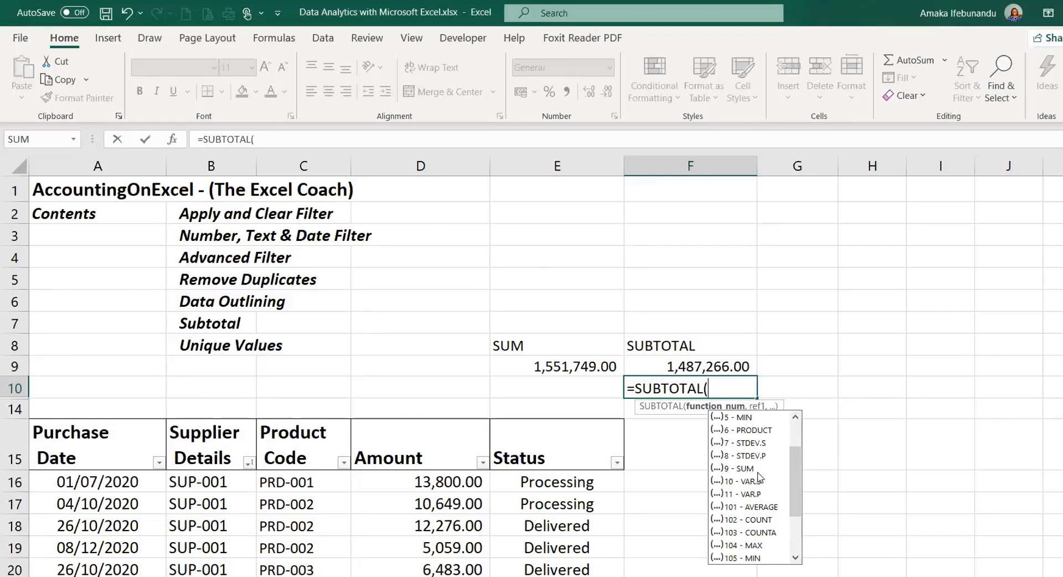
drag(798, 472, 800, 437)
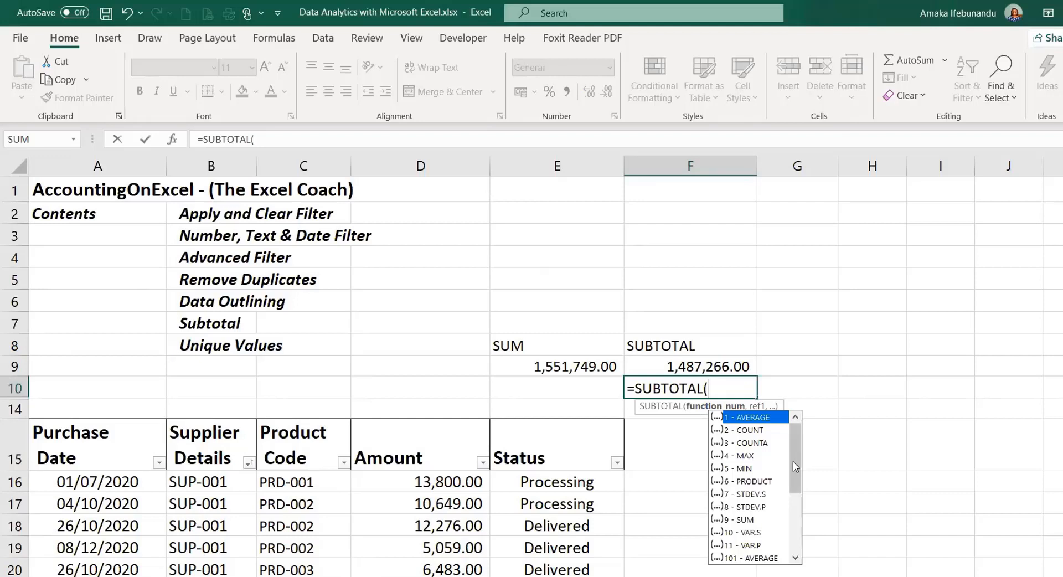
drag(794, 461, 783, 489)
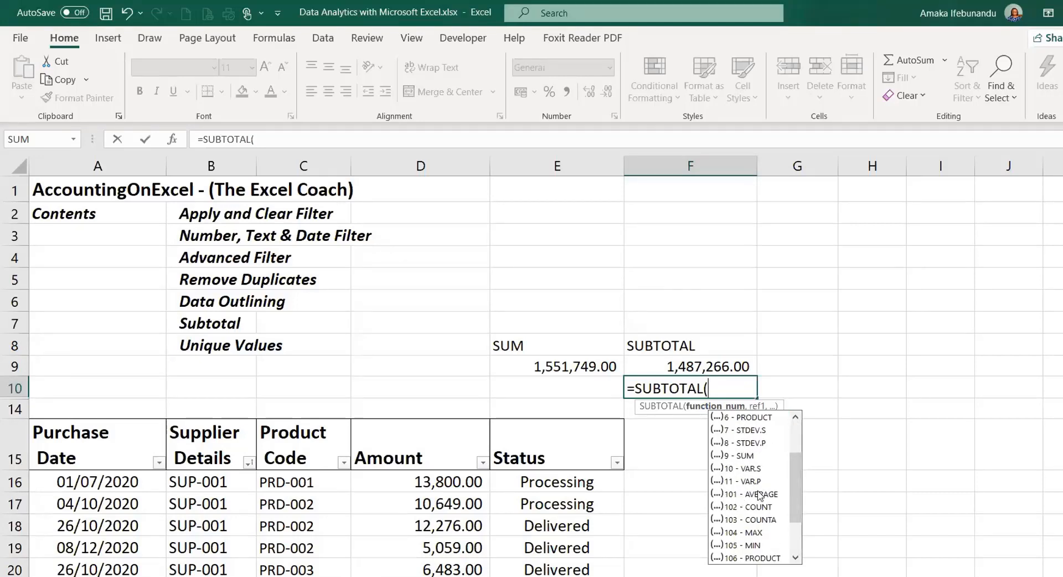
mouse_move(801, 481)
mouse_down()
mouse_move(800, 442)
mouse_move(802, 493)
mouse_up()
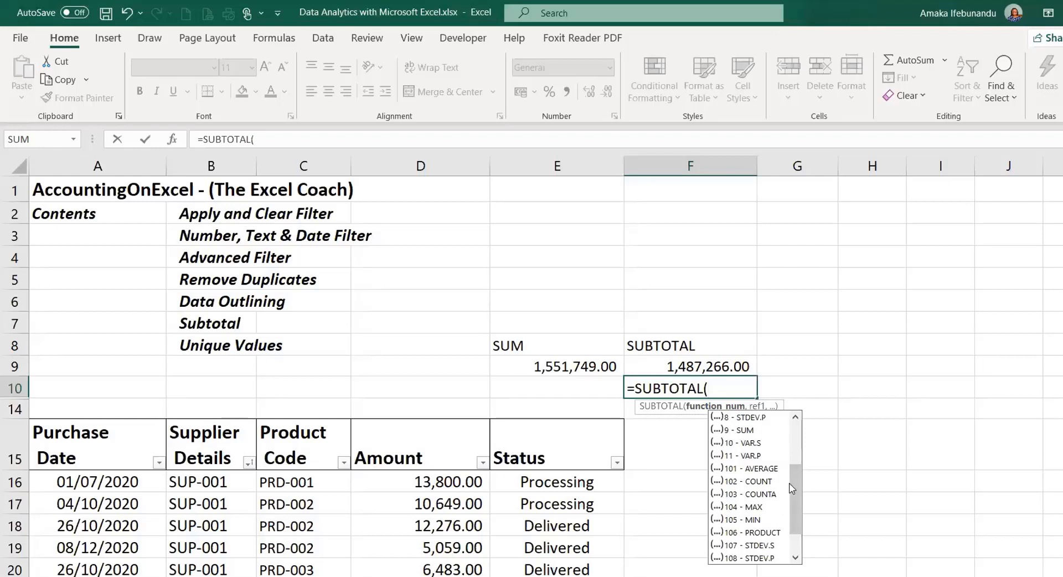
scroll(792, 485, up, 3)
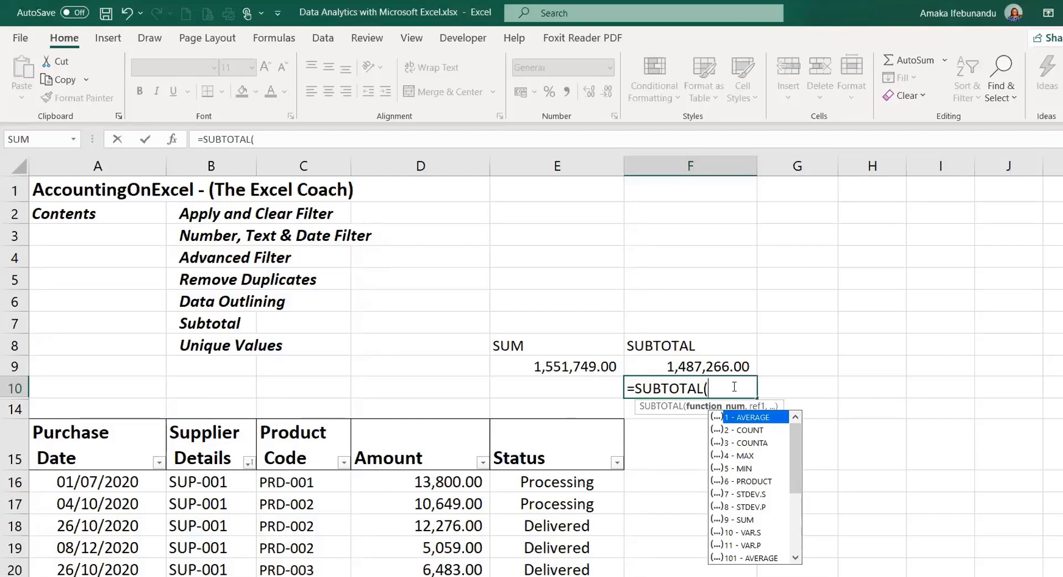
click(734, 521)
double_click(733, 520)
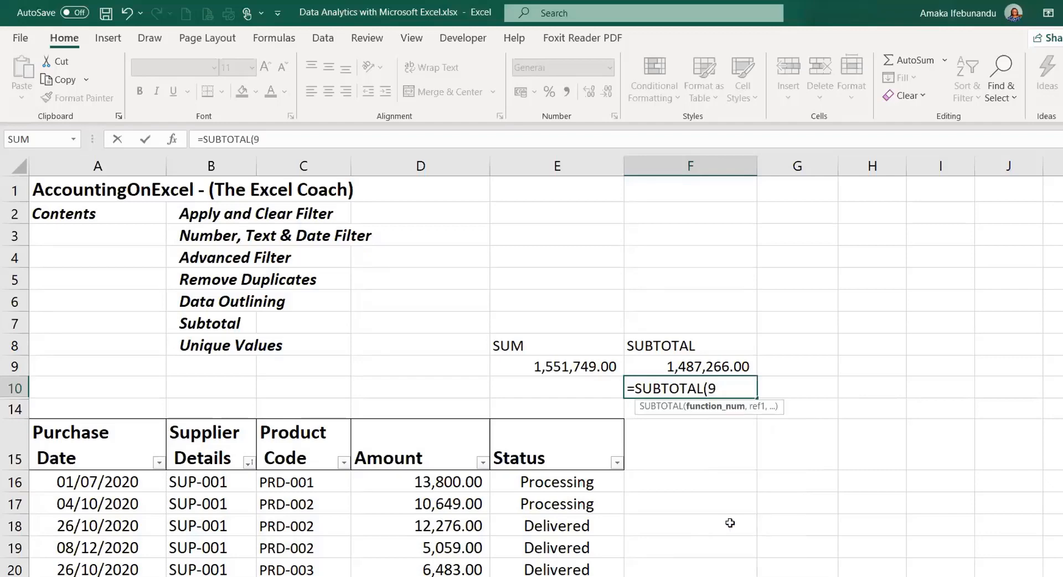
- Finish F10 as =SUBTOTAL(9,D16:D160) and commit it, showing 1,551,749.00
text(,)
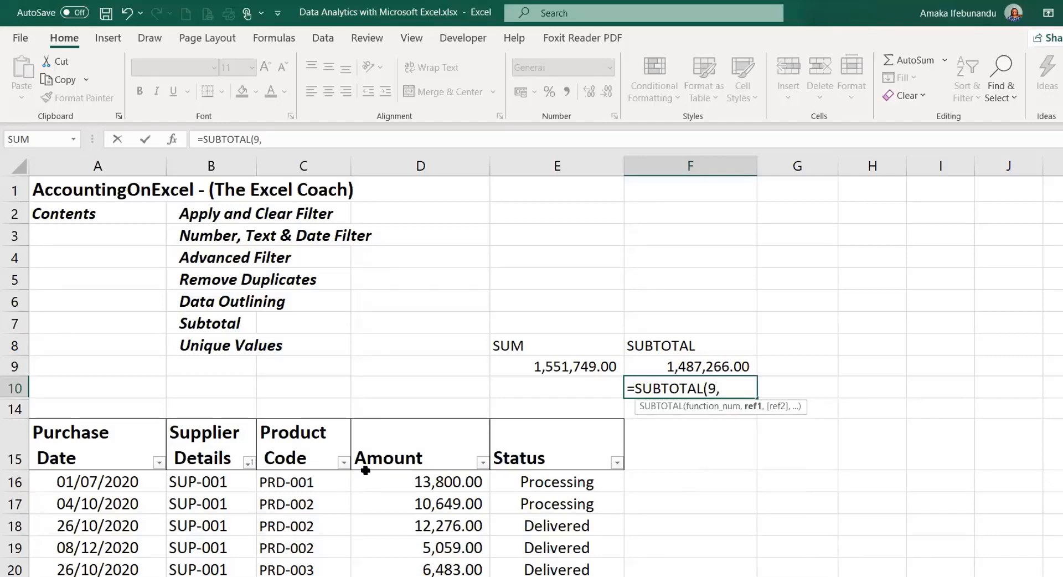
click(419, 482)
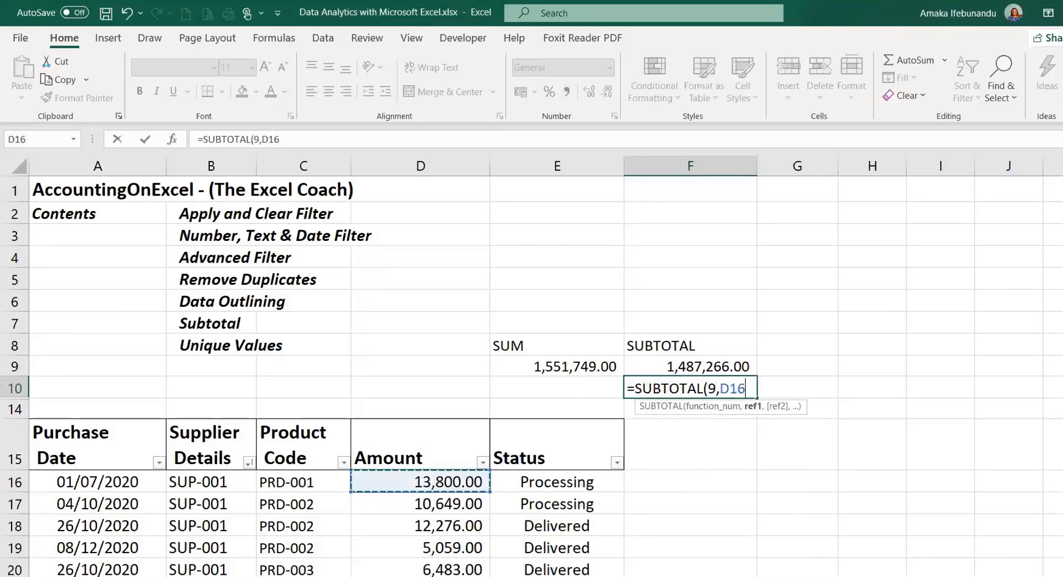
key(ctrl+shift+Down)
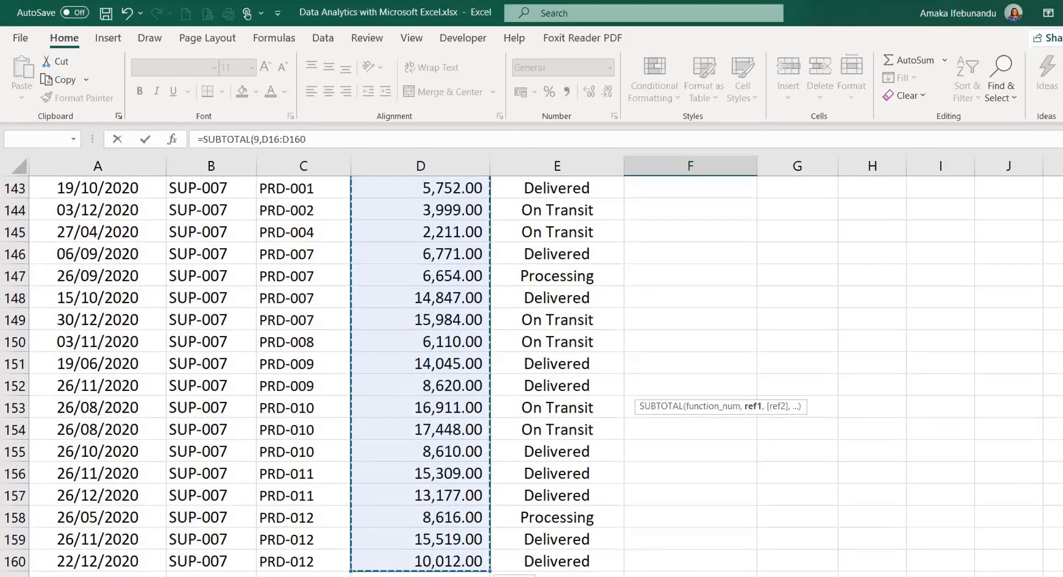
scroll(478, 200, down, 5)
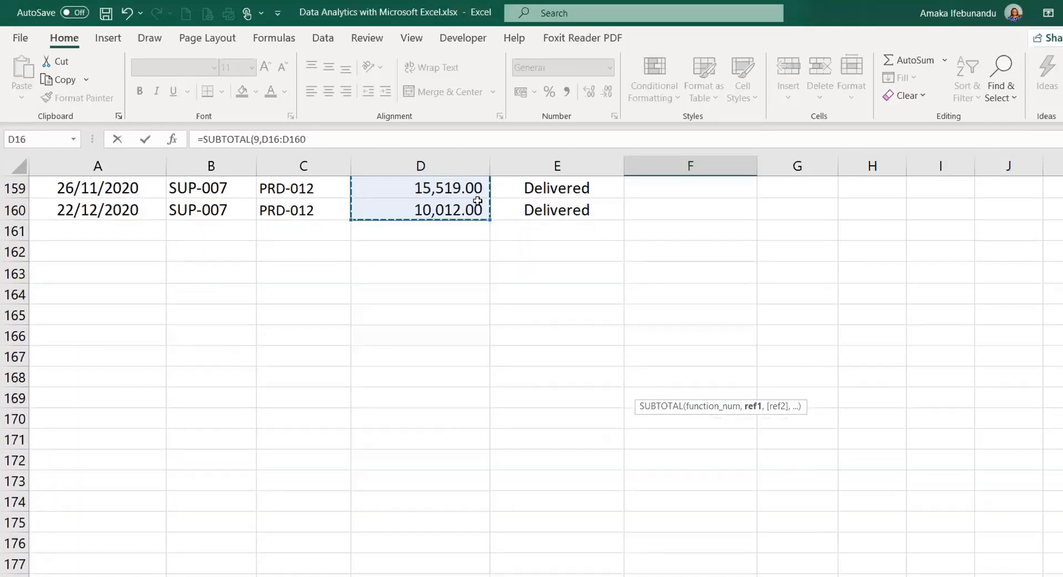
key(ctrl+Return)
scroll(645, 254, up, 5)
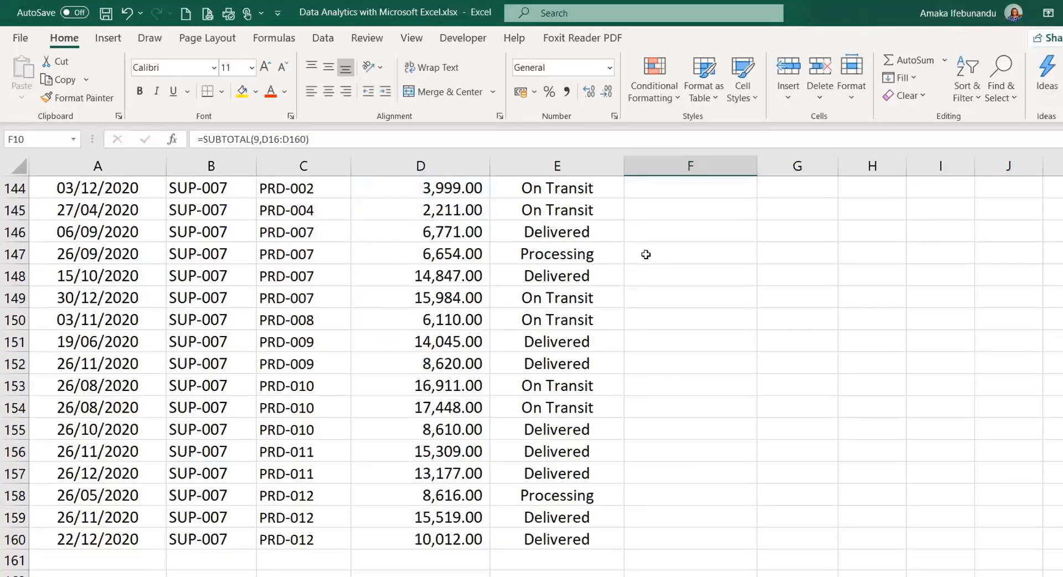
scroll(646, 254, up, 20)
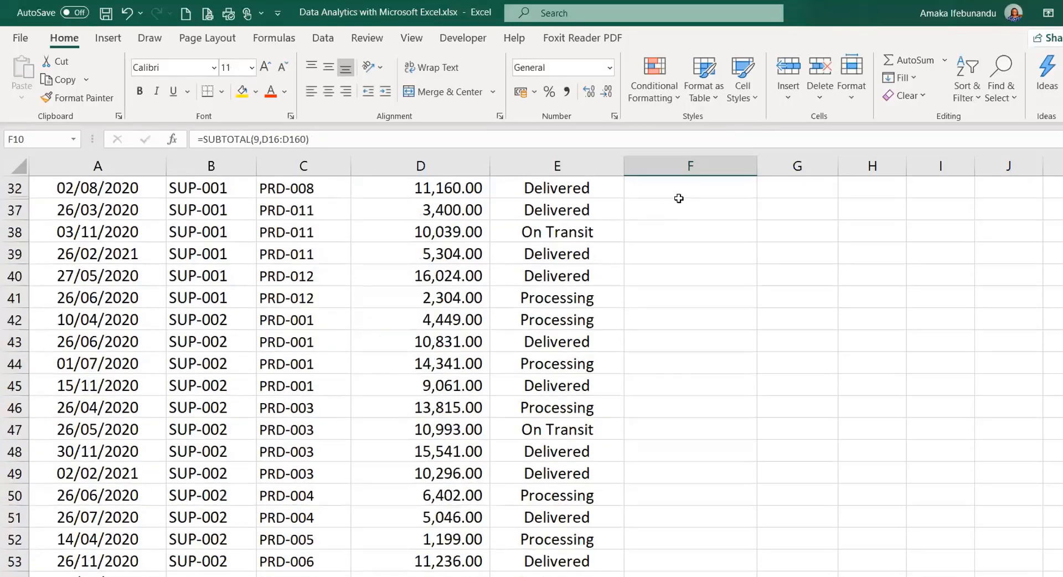
scroll(679, 199, up, 10)
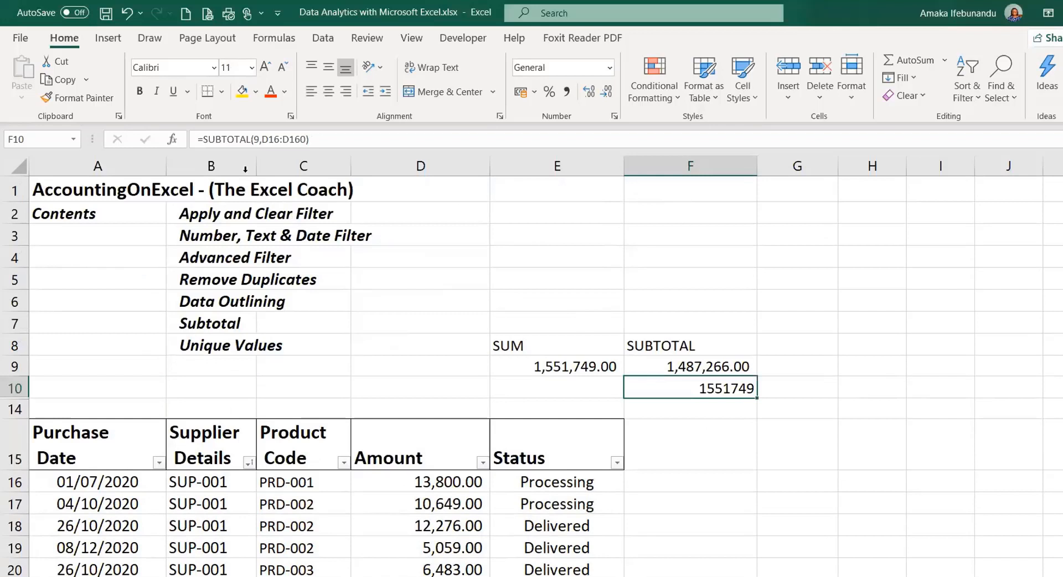
- Copy F9's Accounting format to F10, then compare the SUBTOTAL 109 and 9 formulas
click(750, 362)
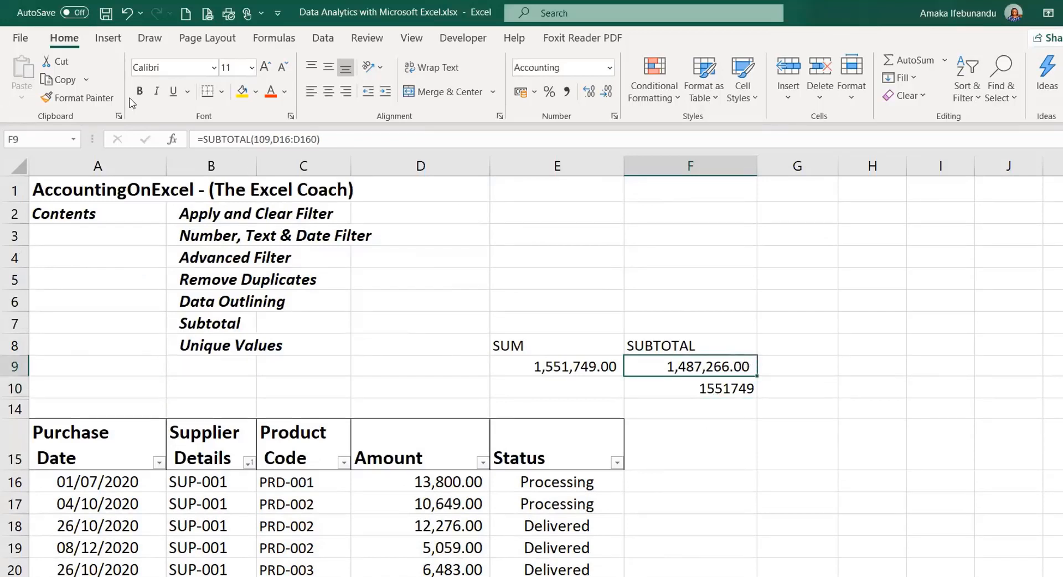
click(111, 98)
click(744, 390)
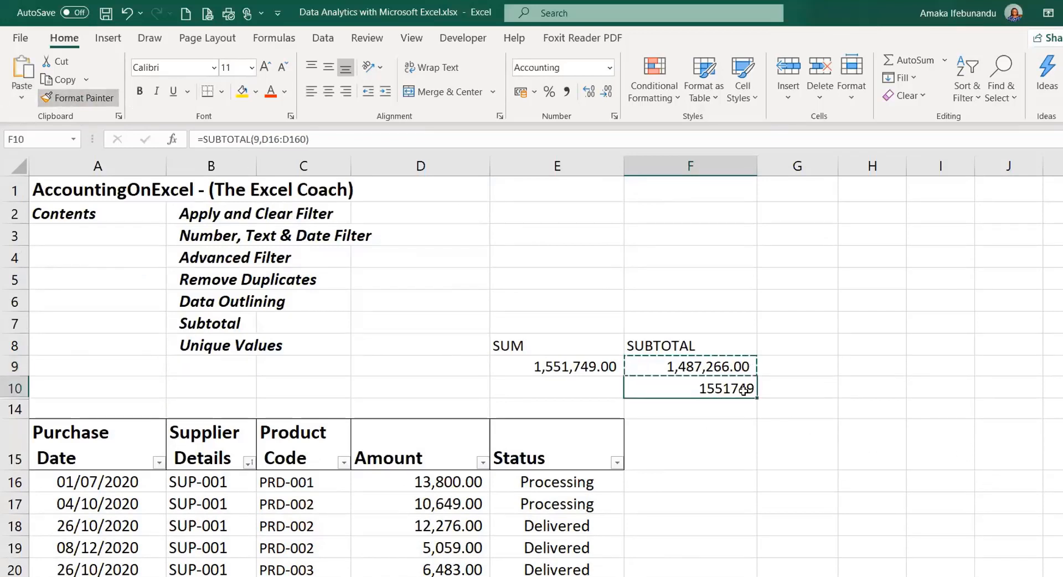
click(661, 359)
click(665, 385)
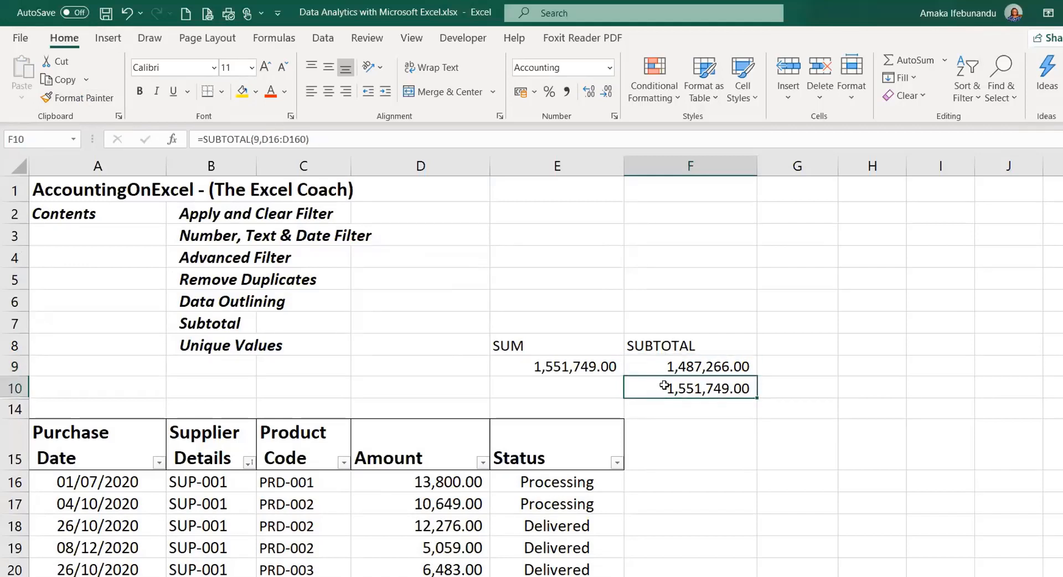
click(672, 366)
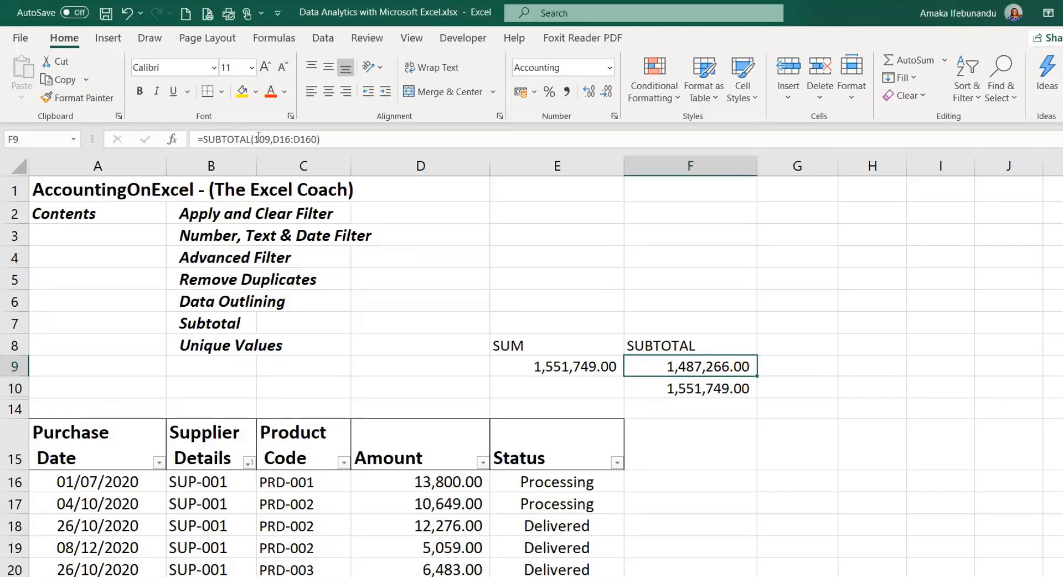
click(707, 388)
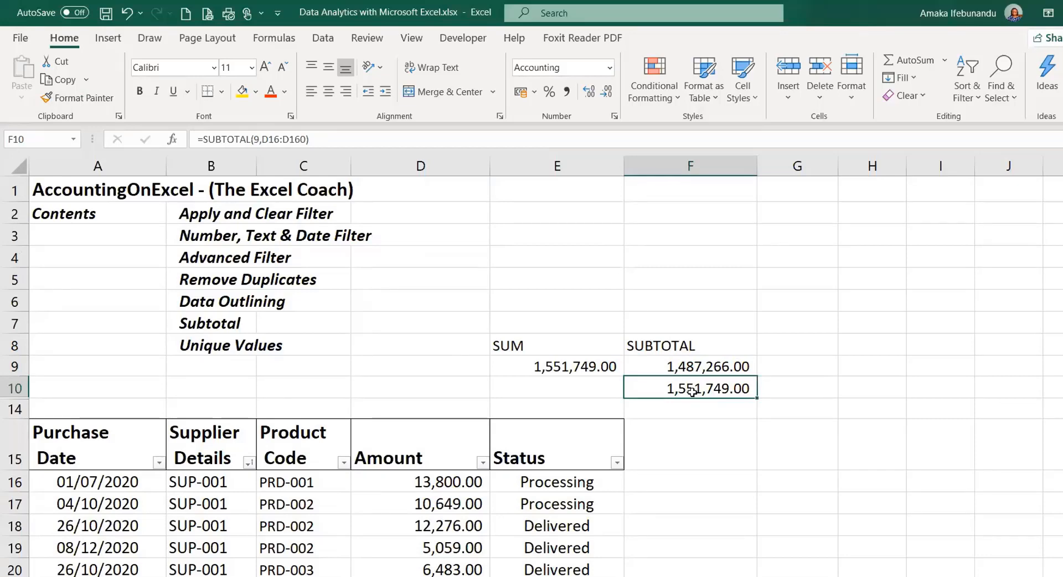
scroll(410, 463, down, 12)
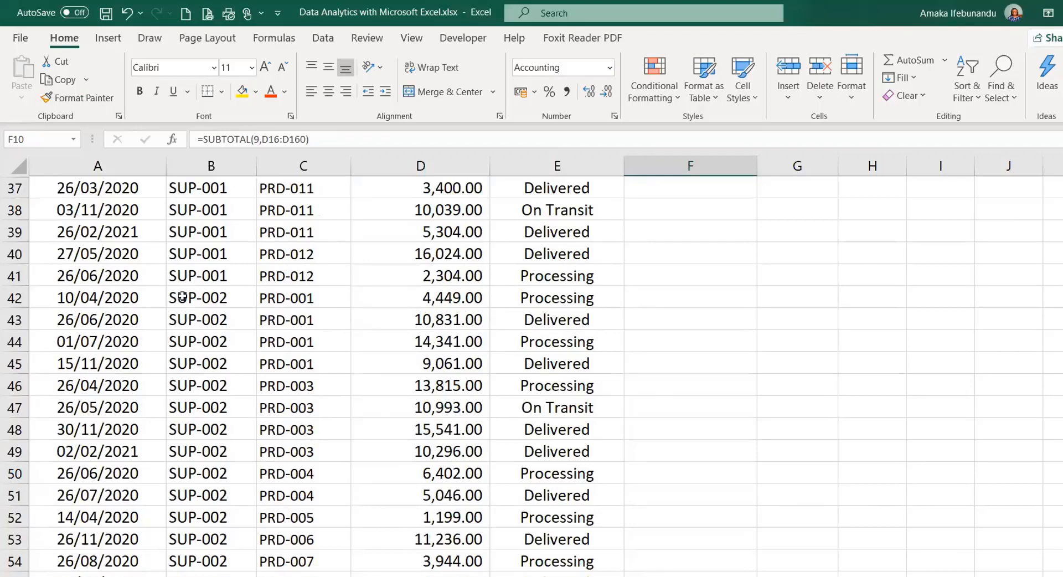
scroll(183, 294, up, 3)
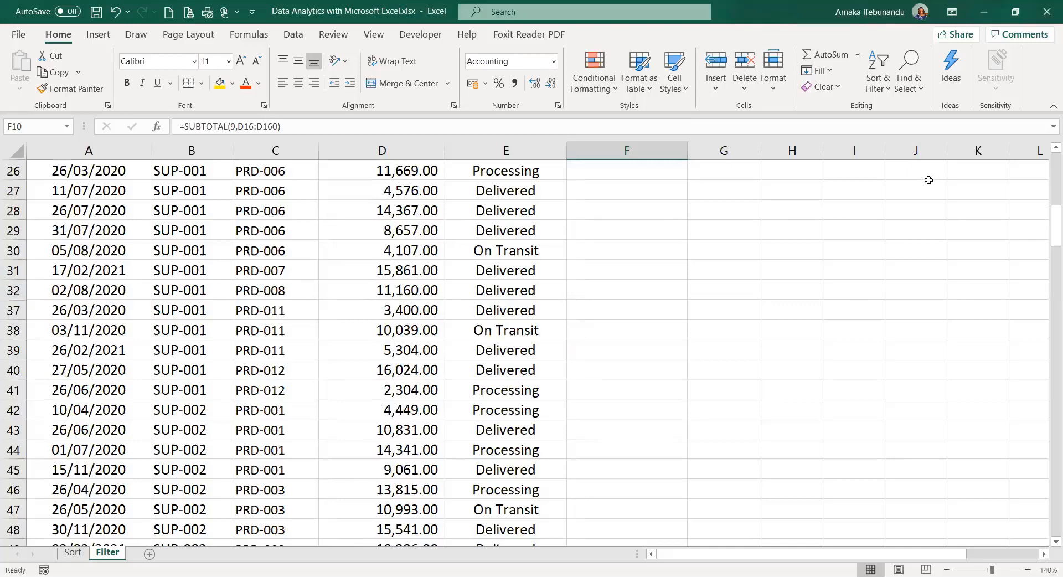
scroll(830, 417, up, 8)
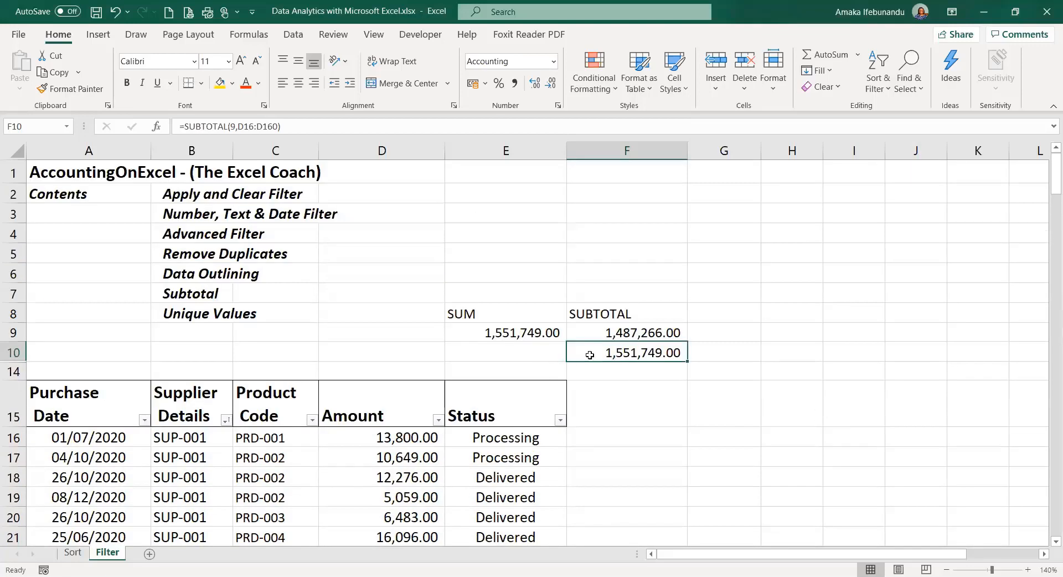
click(620, 330)
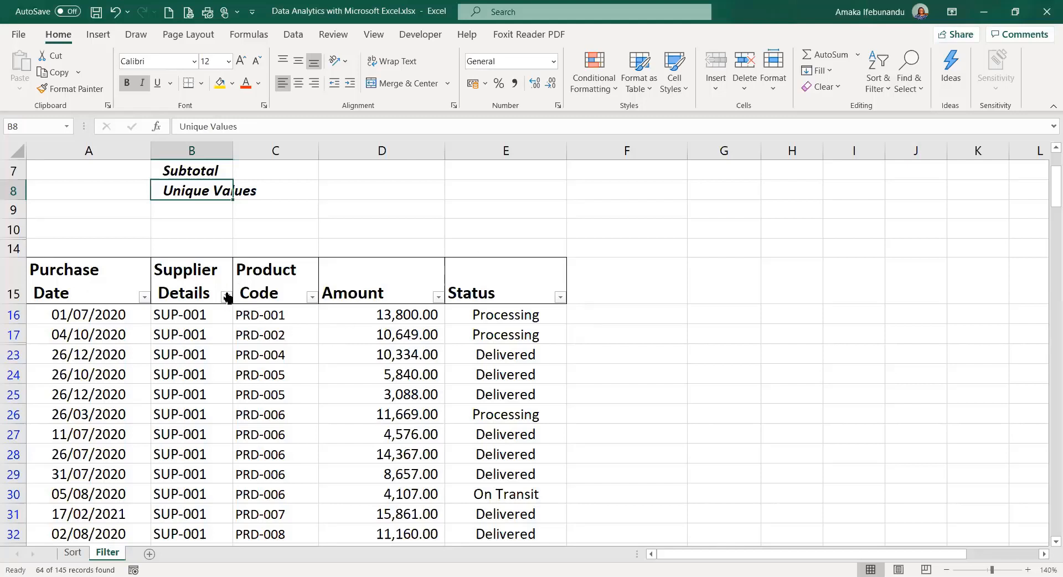
- Scroll the Filter sheet up to show the title and contents list above the SUP-001 filtered table
mouse_move(226, 301)
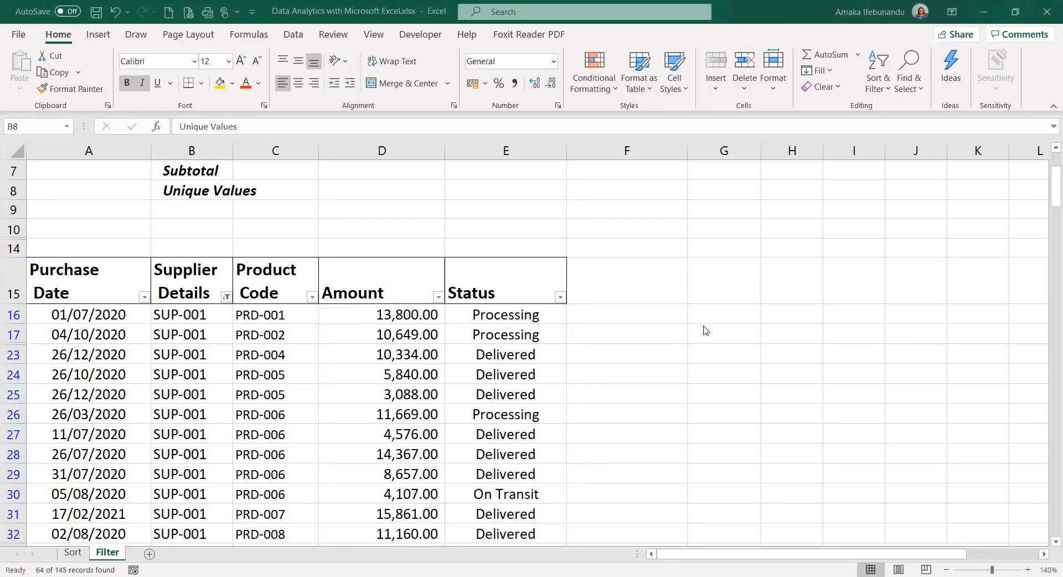
scroll(702, 325, up, 2)
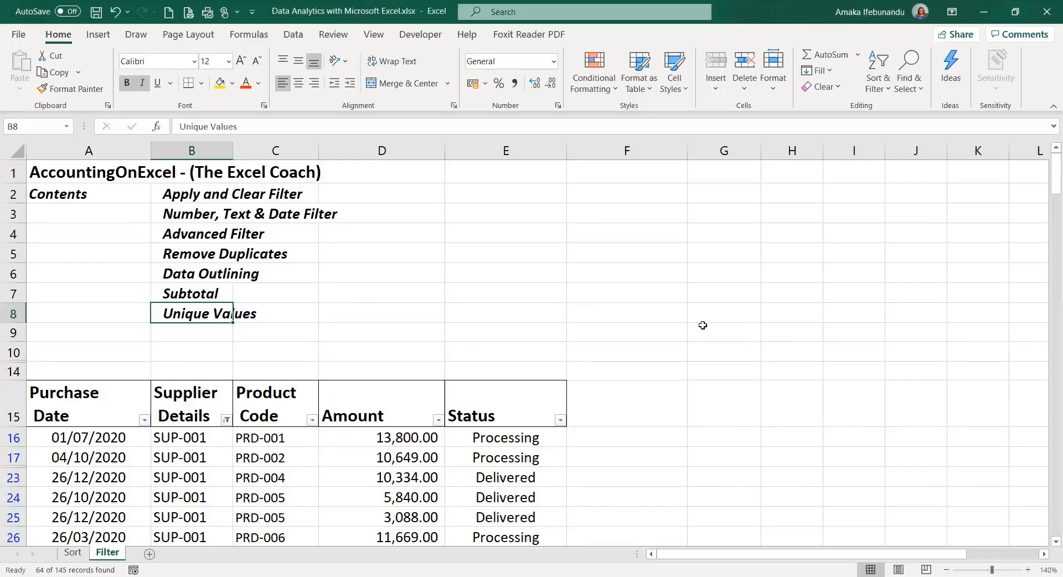
click(394, 331)
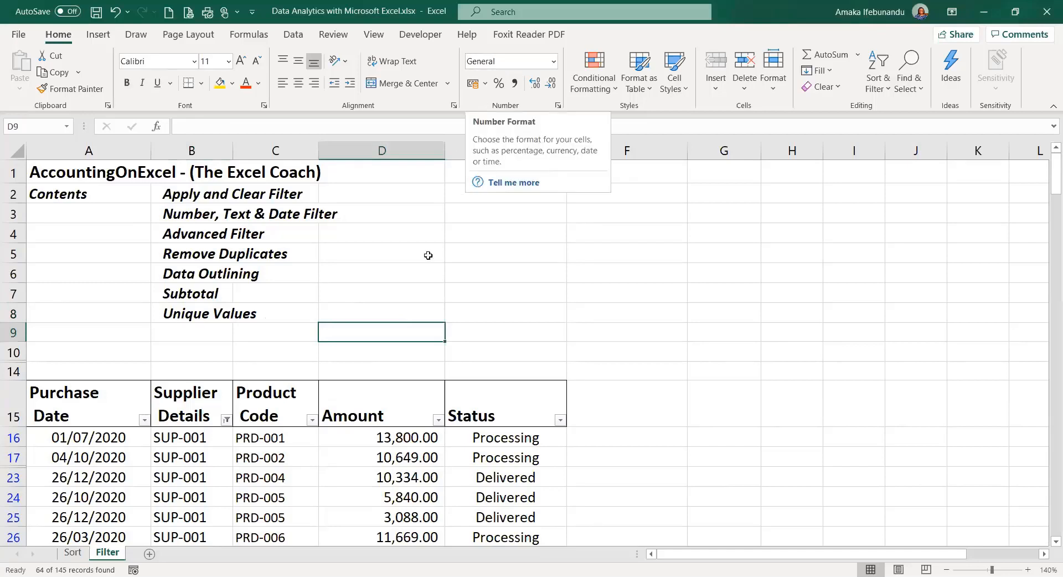
click(477, 331)
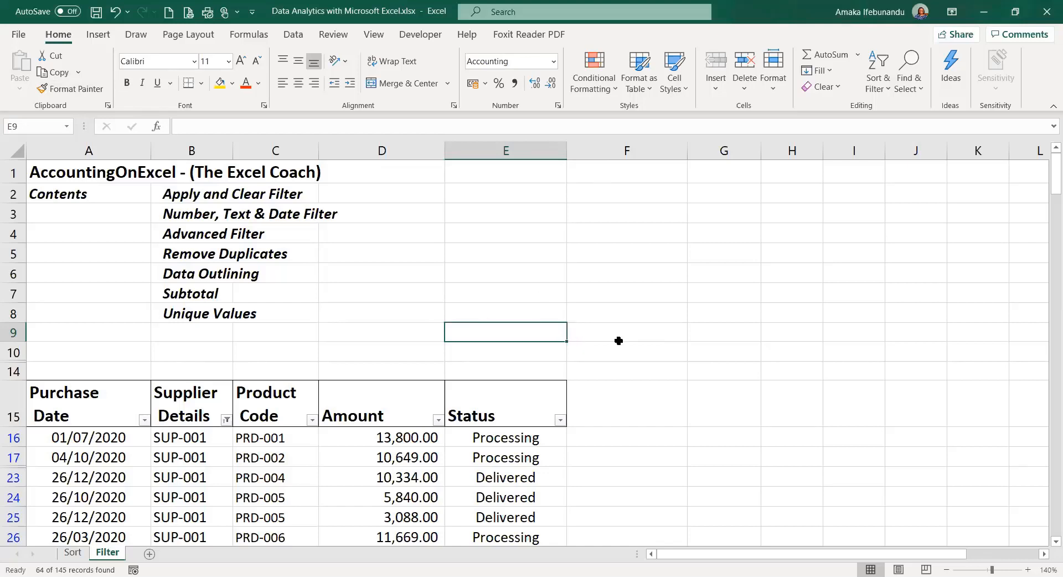
click(481, 308)
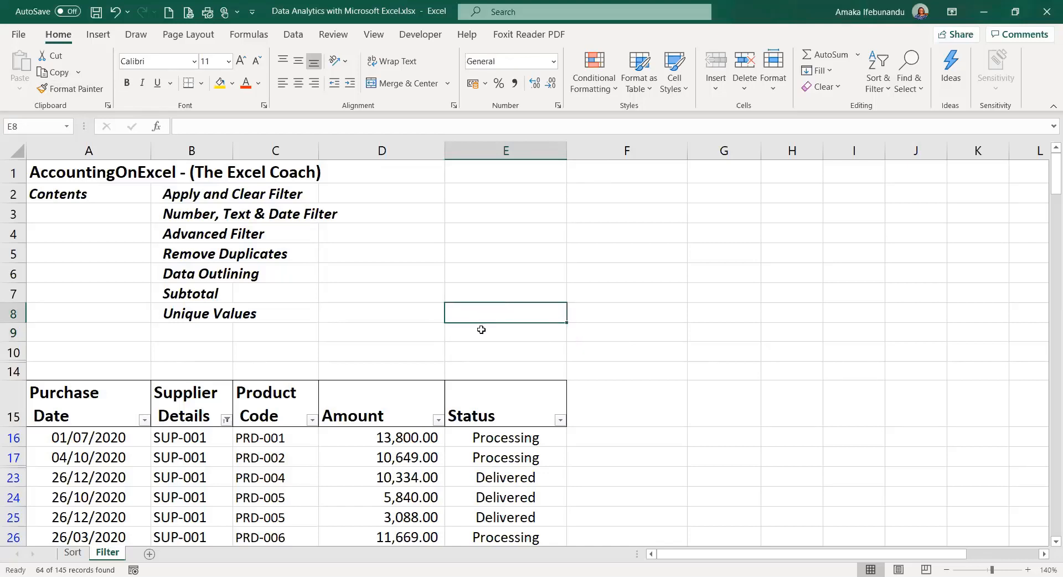
click(481, 329)
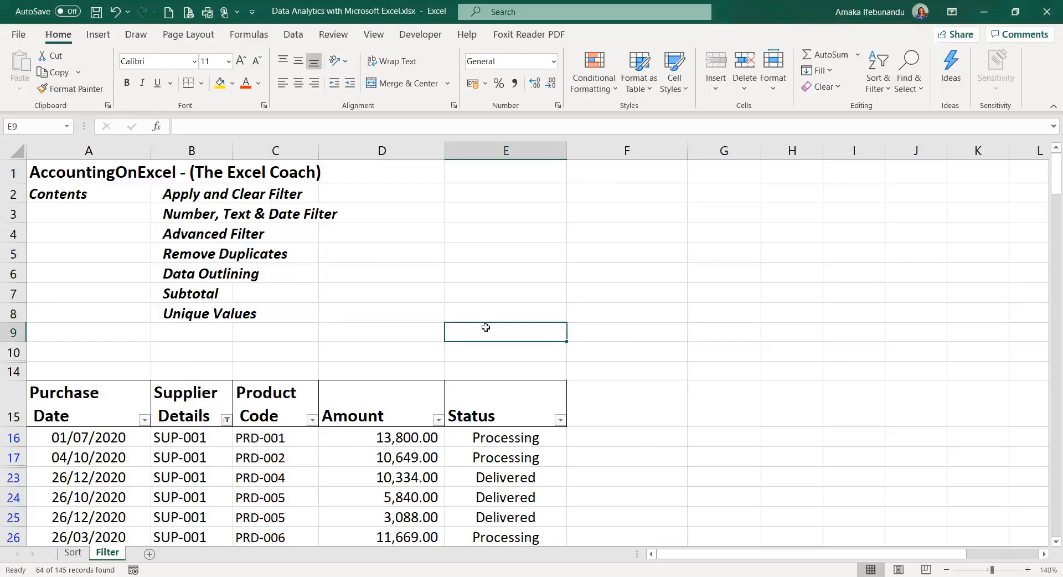
click(594, 340)
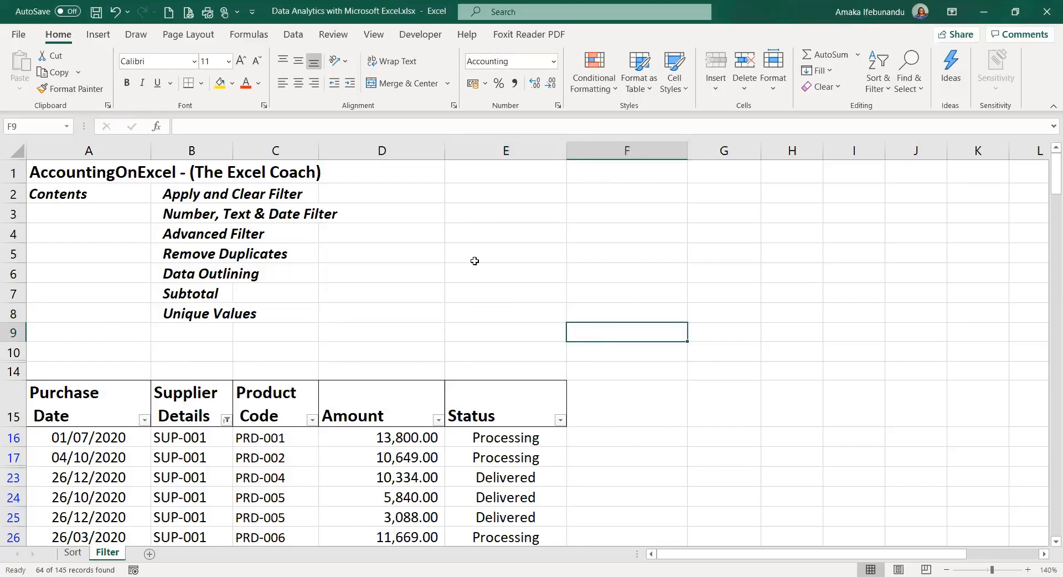
click(455, 352)
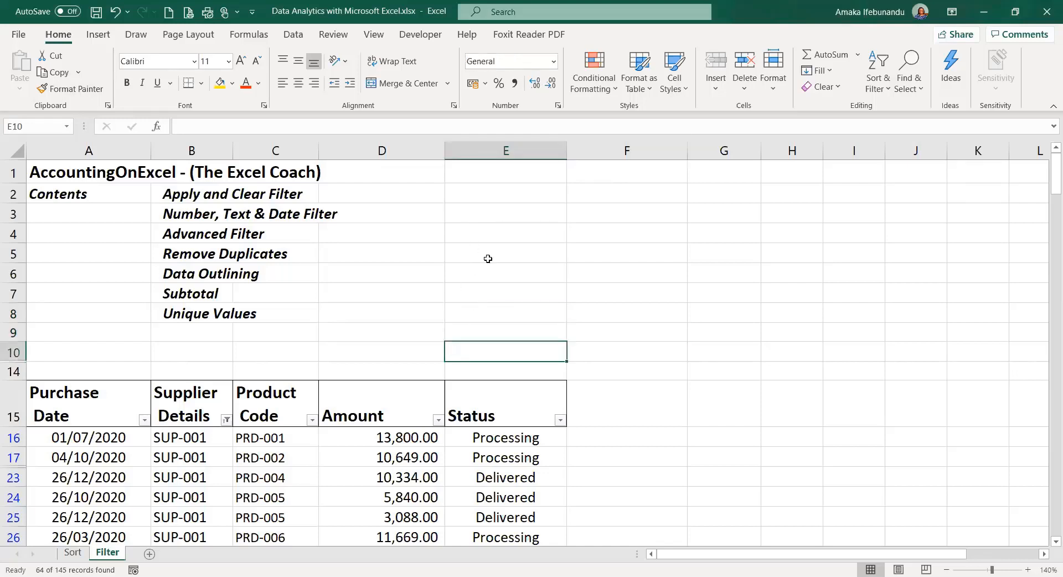
click(407, 331)
click(469, 333)
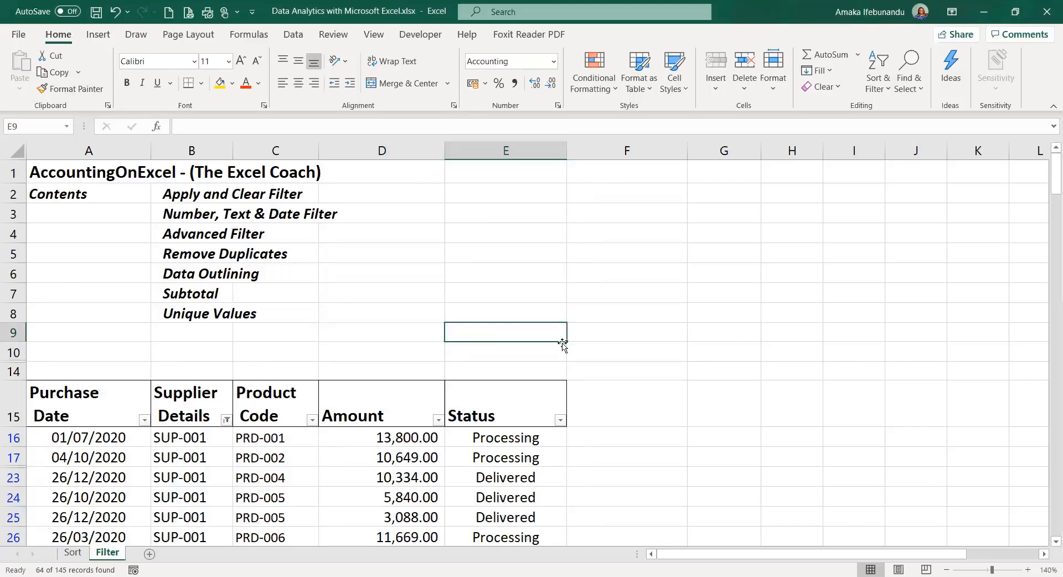
click(626, 334)
click(628, 356)
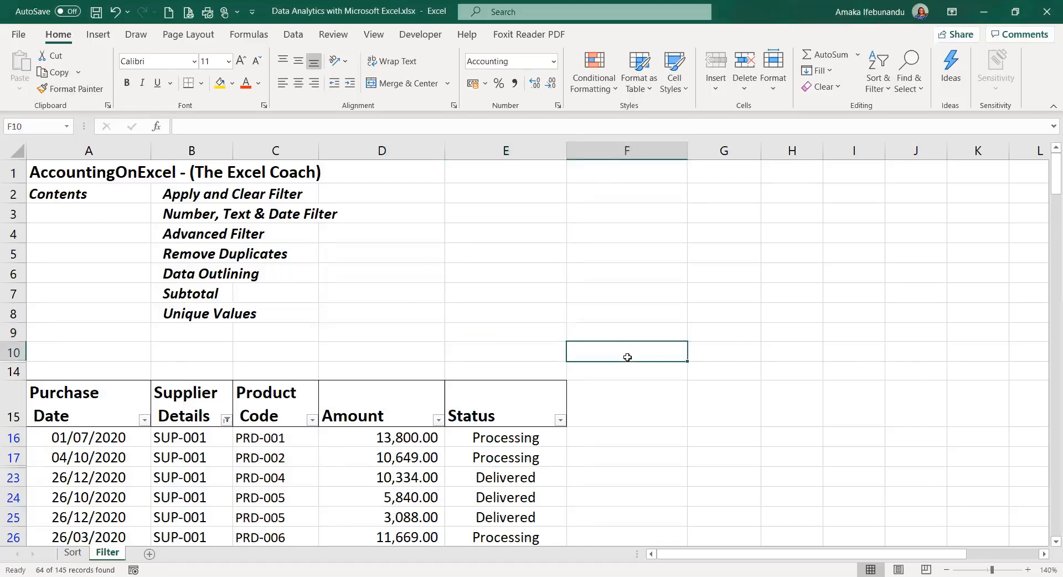
click(592, 332)
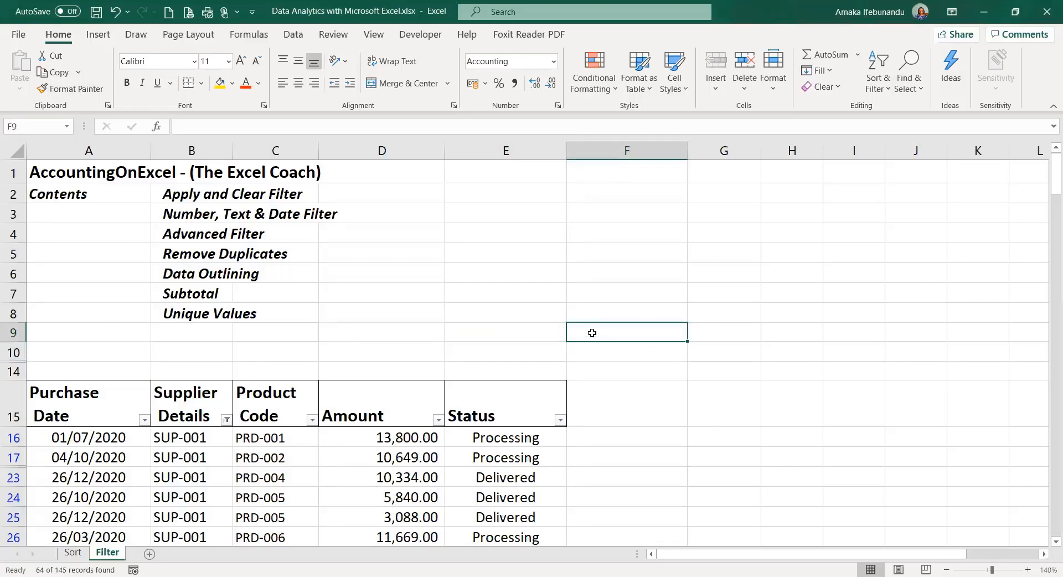
click(501, 330)
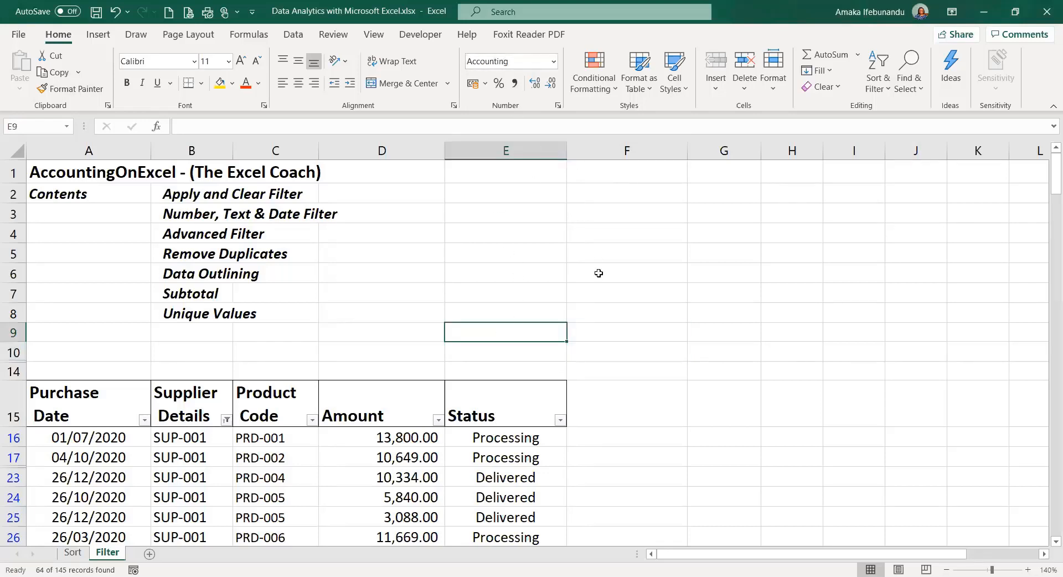
click(602, 339)
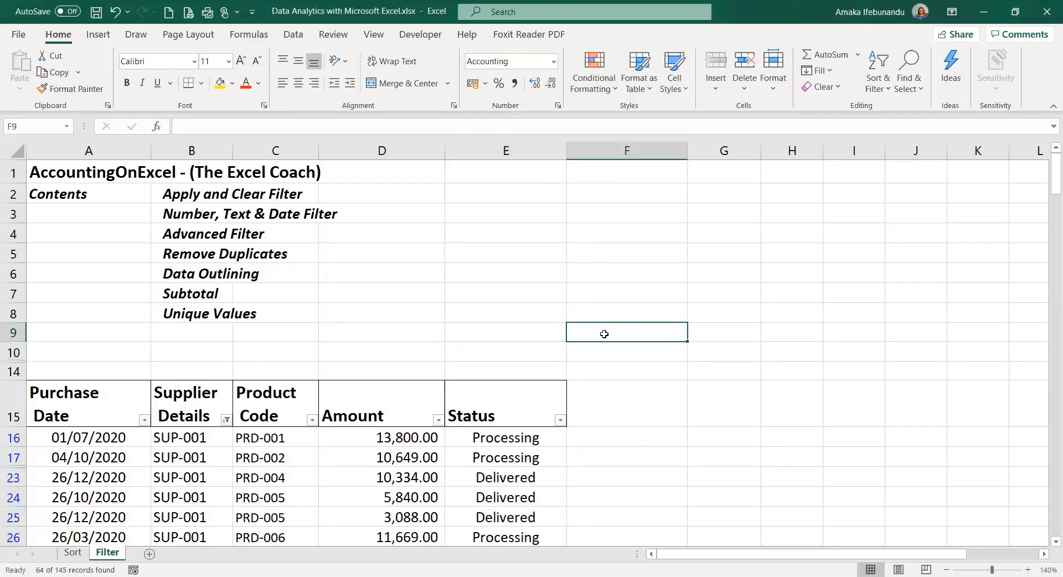
click(604, 353)
click(543, 331)
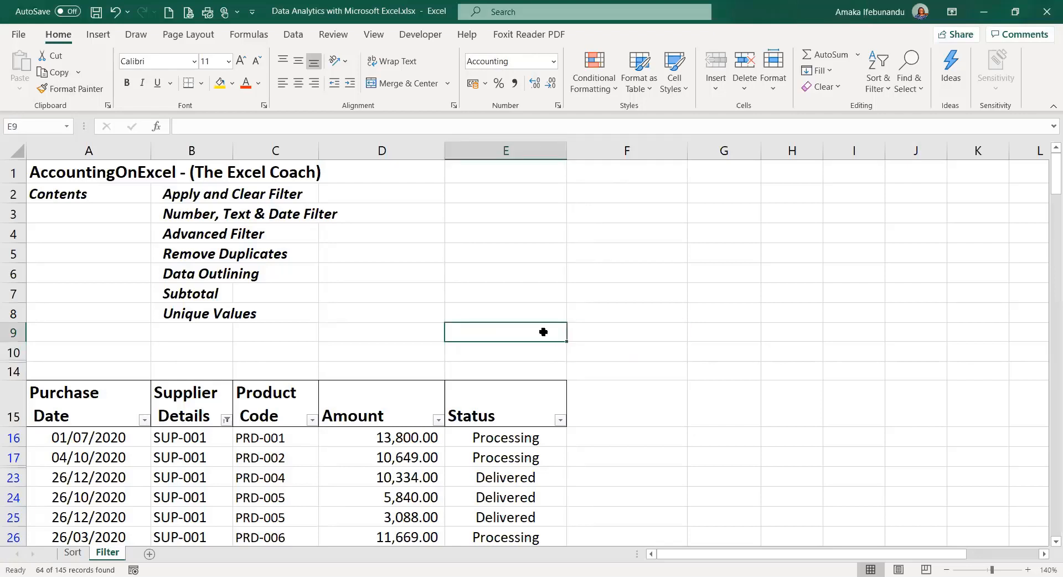
drag(541, 333, 607, 335)
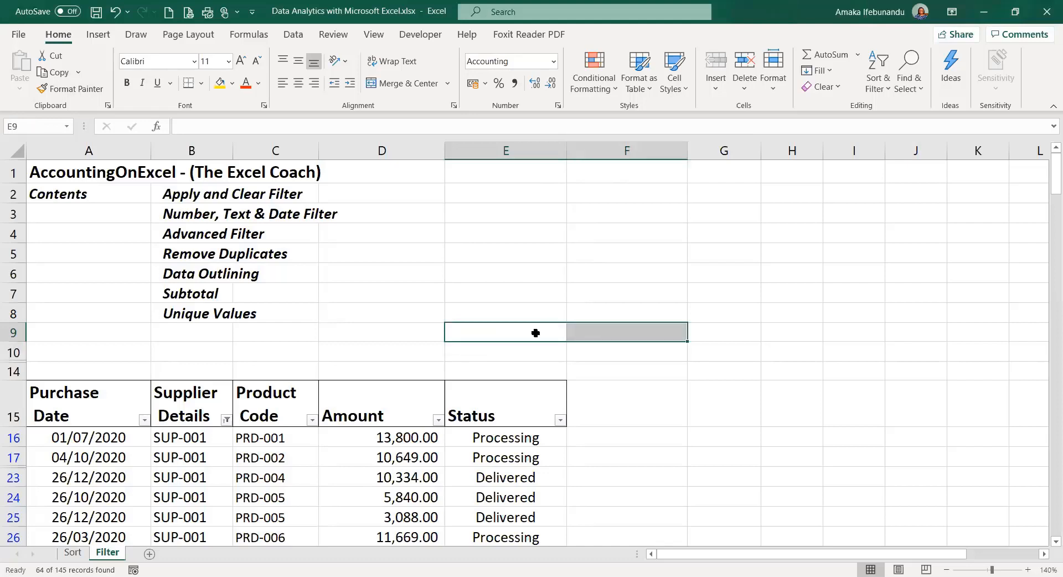
click(607, 332)
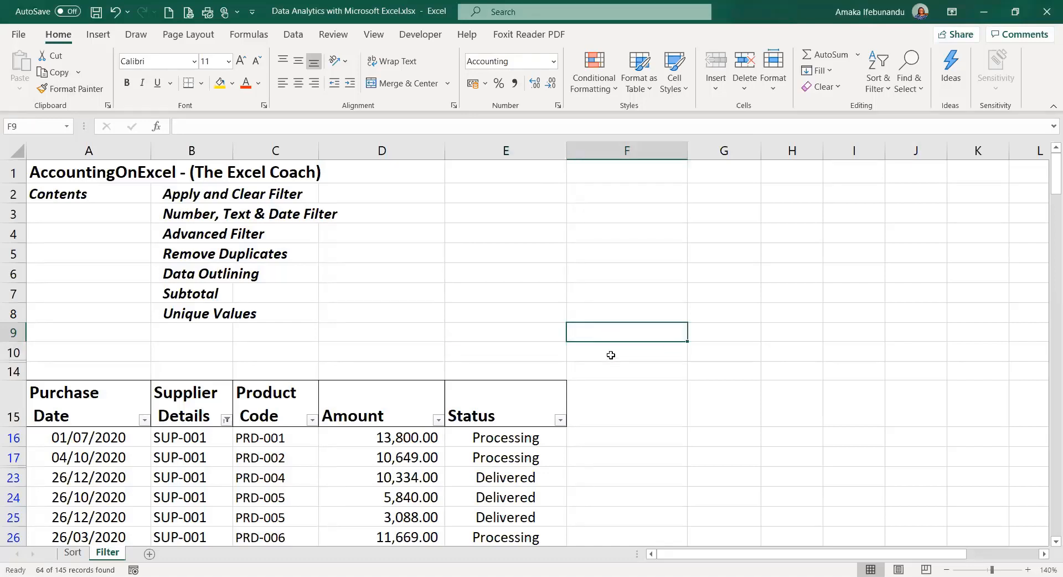
click(608, 349)
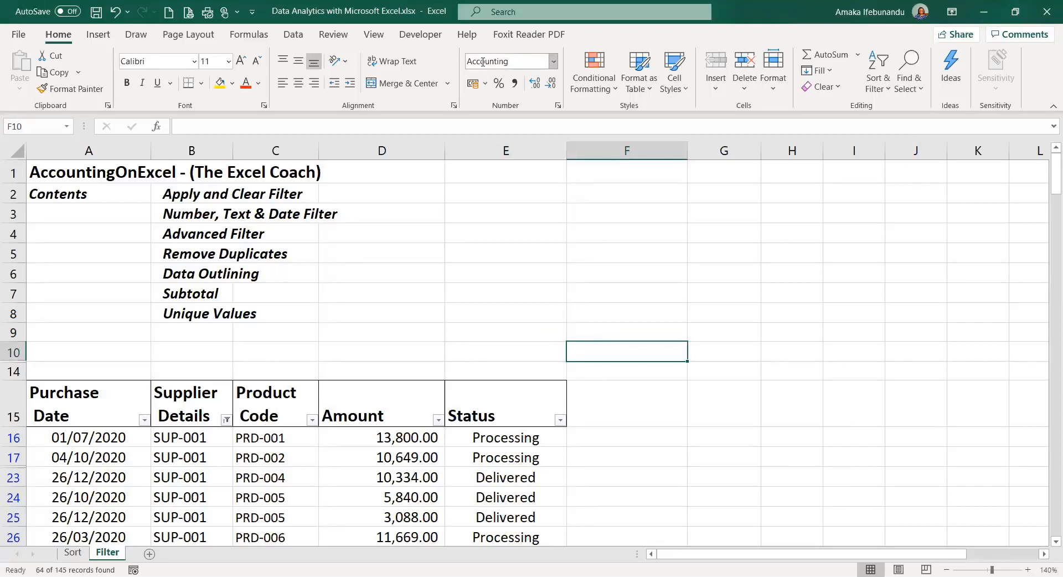
click(603, 227)
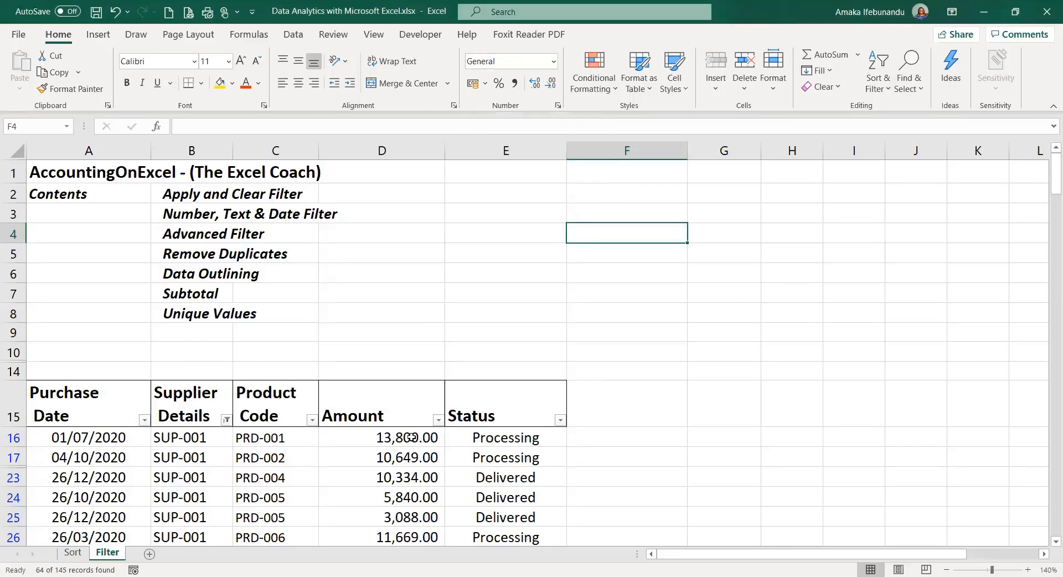
click(411, 437)
click(622, 246)
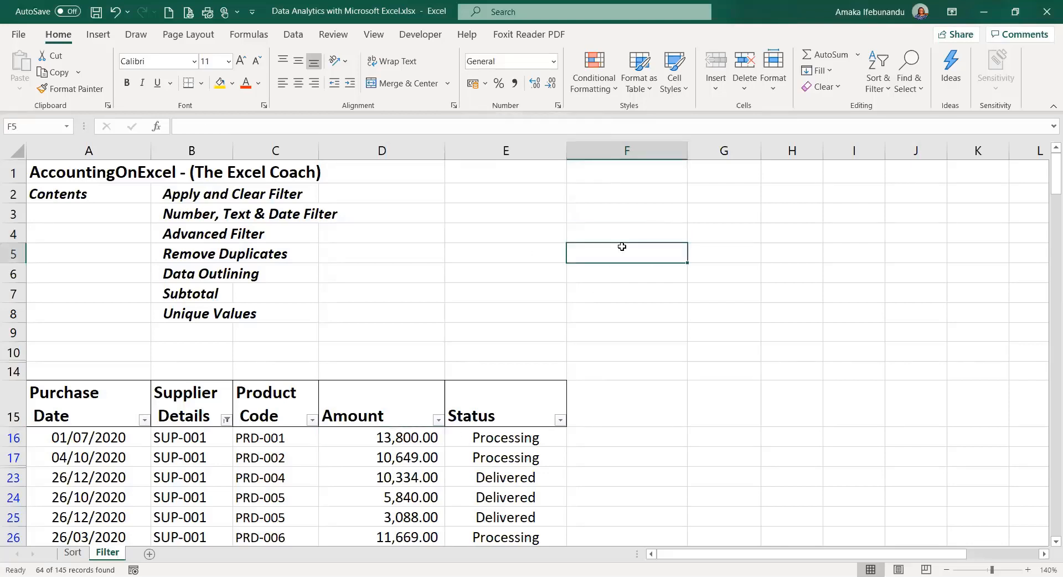
click(621, 233)
text(7)
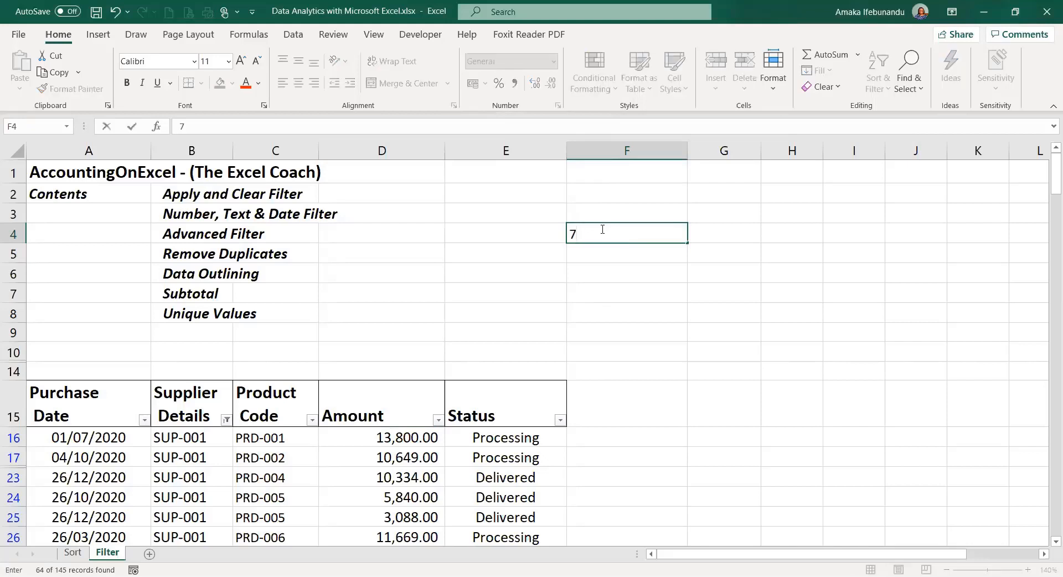
text(000)
key(Return)
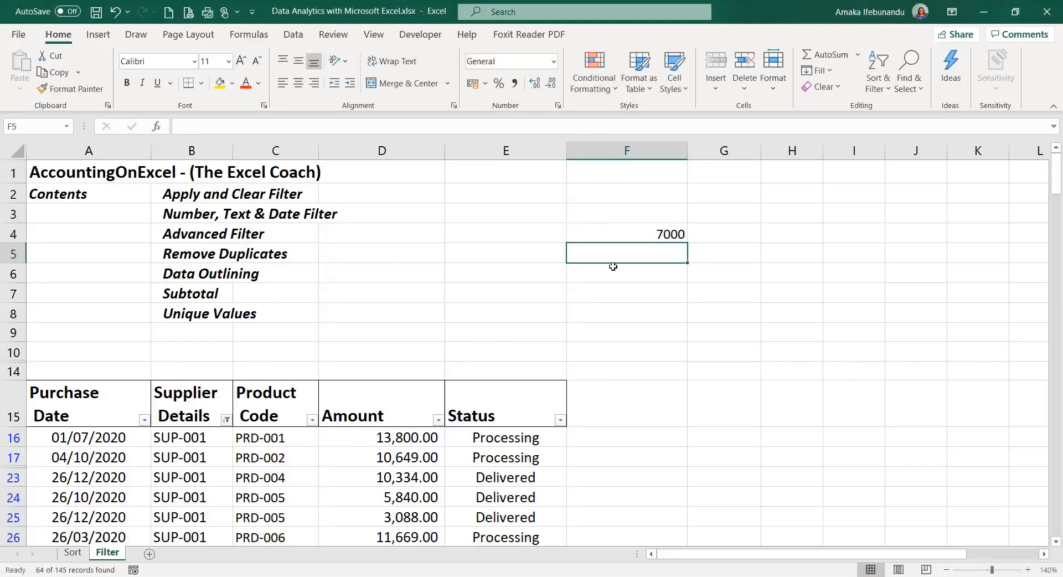
click(648, 235)
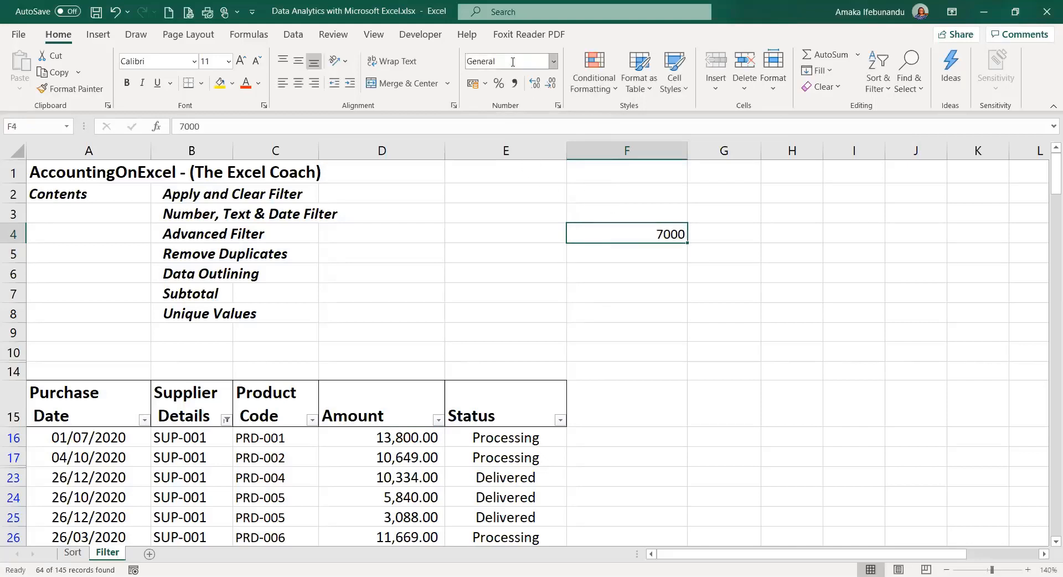
click(388, 443)
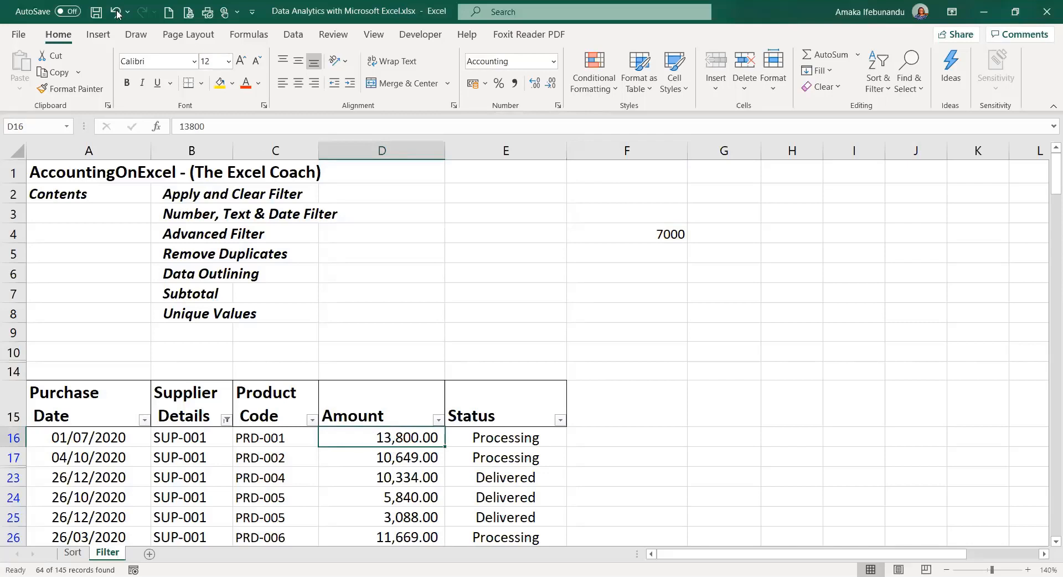
click(67, 87)
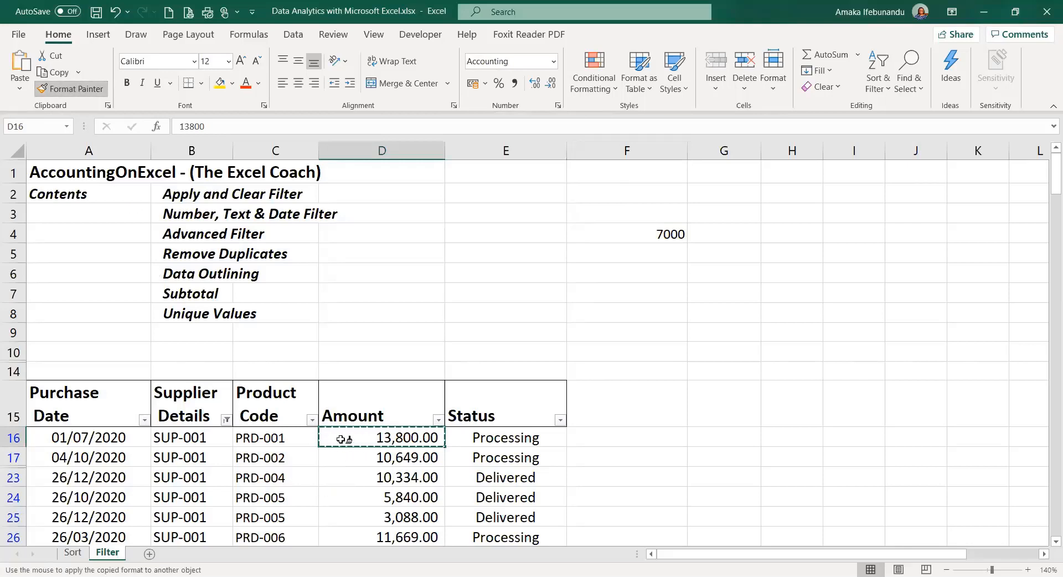
click(664, 236)
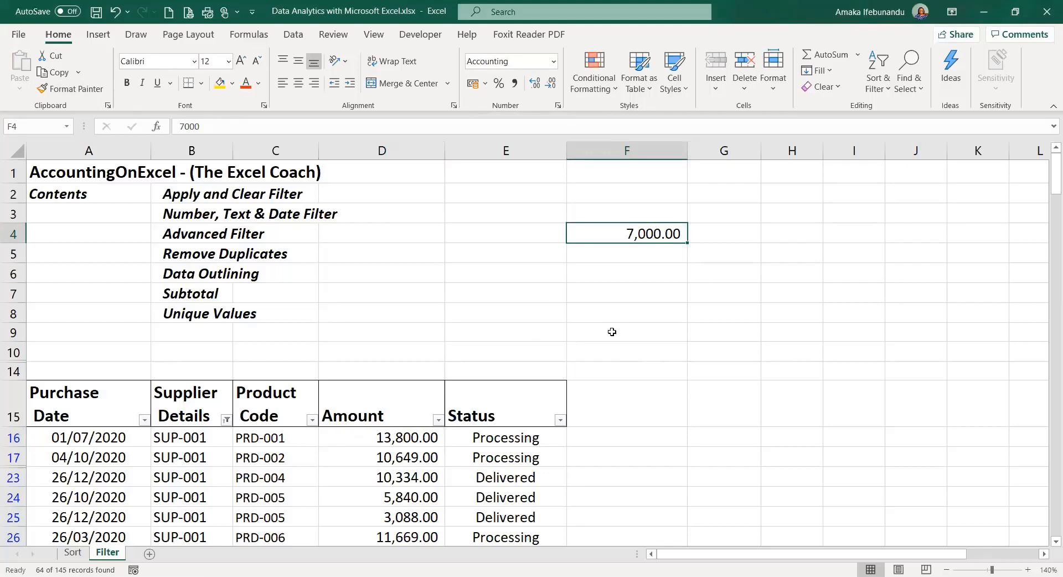
key(ctrl+z)
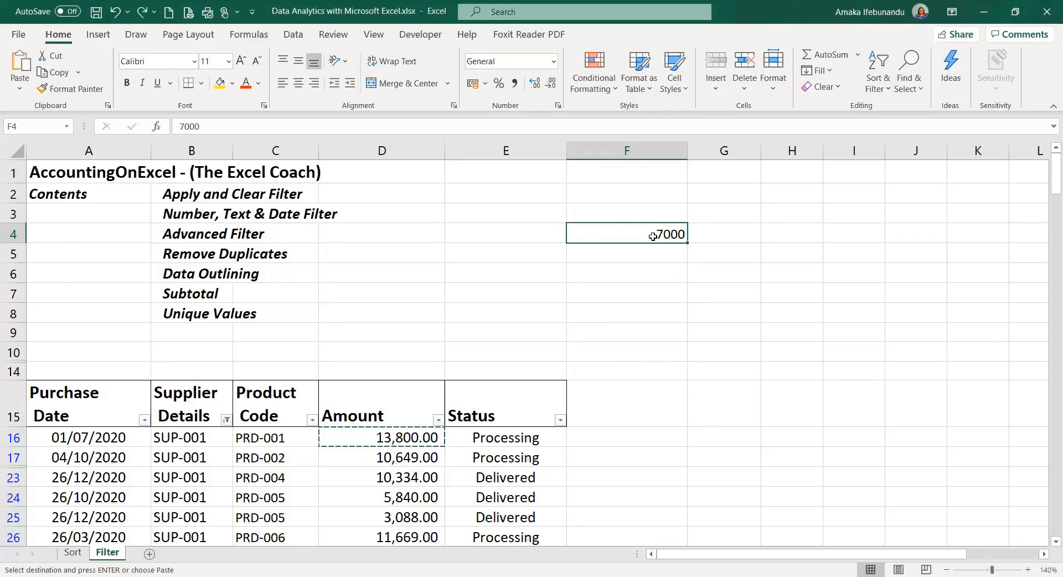
key(Delete)
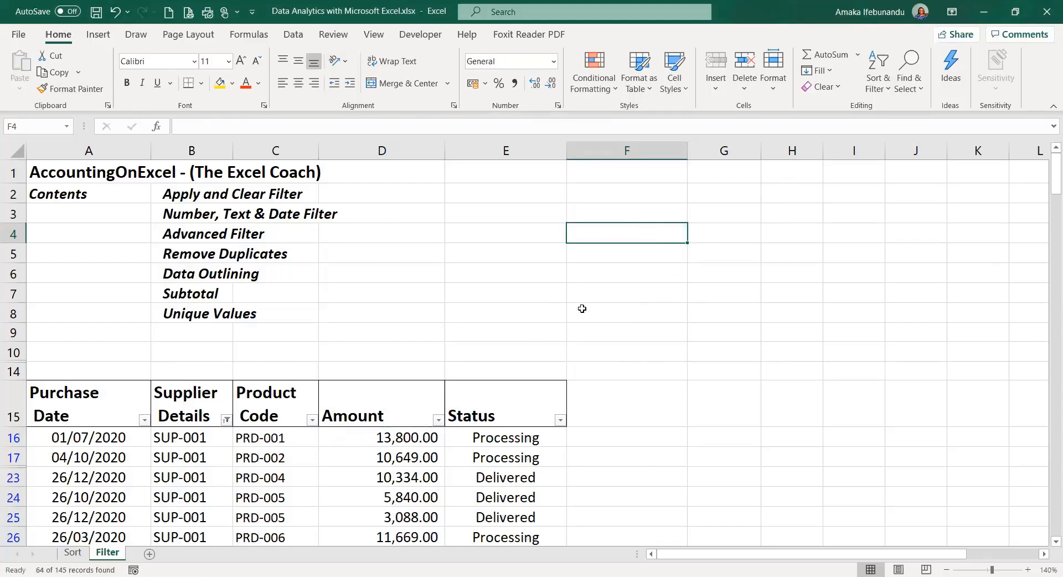
drag(551, 310, 671, 310)
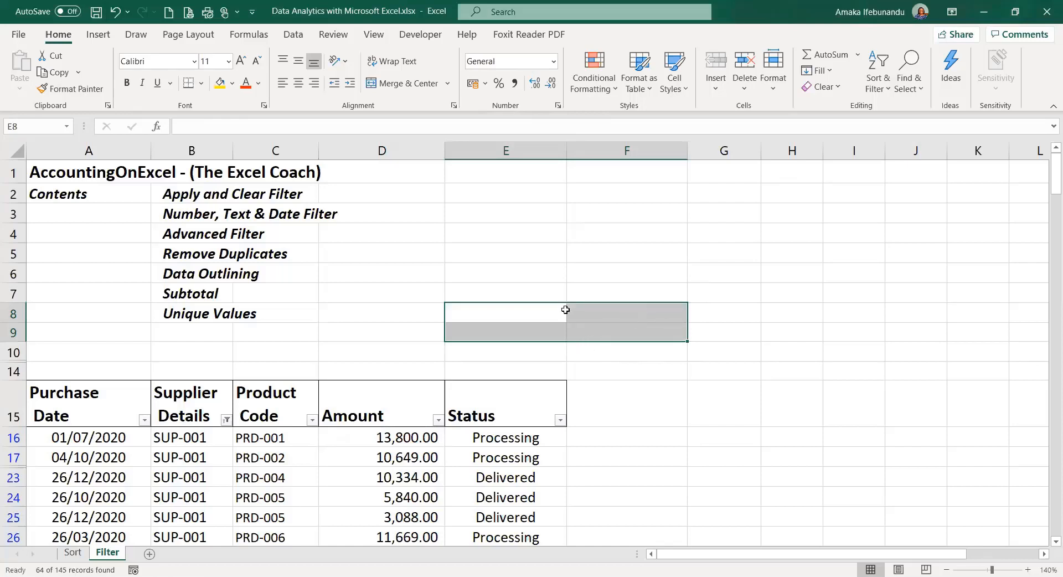
click(610, 321)
click(617, 331)
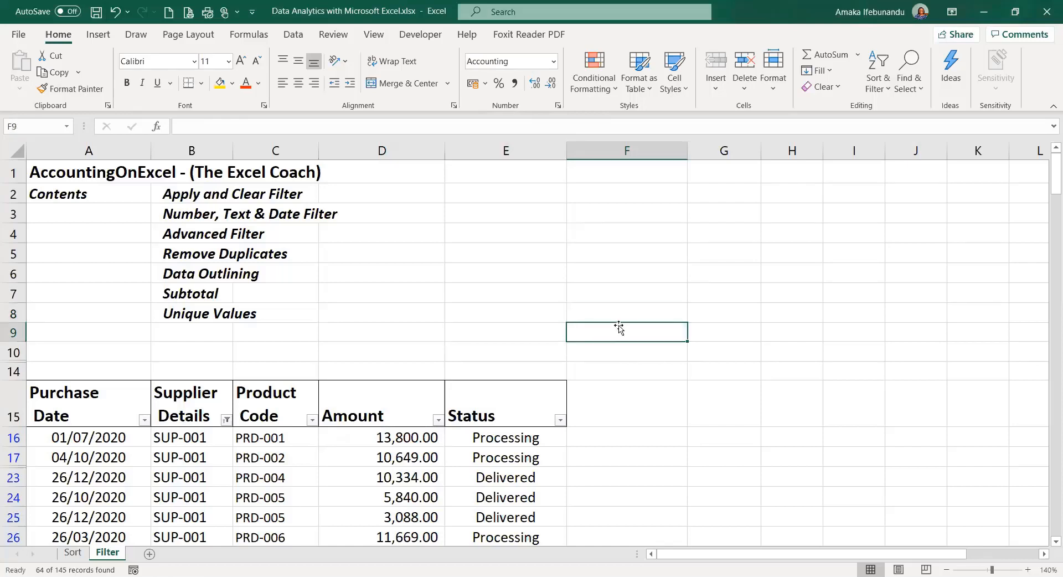